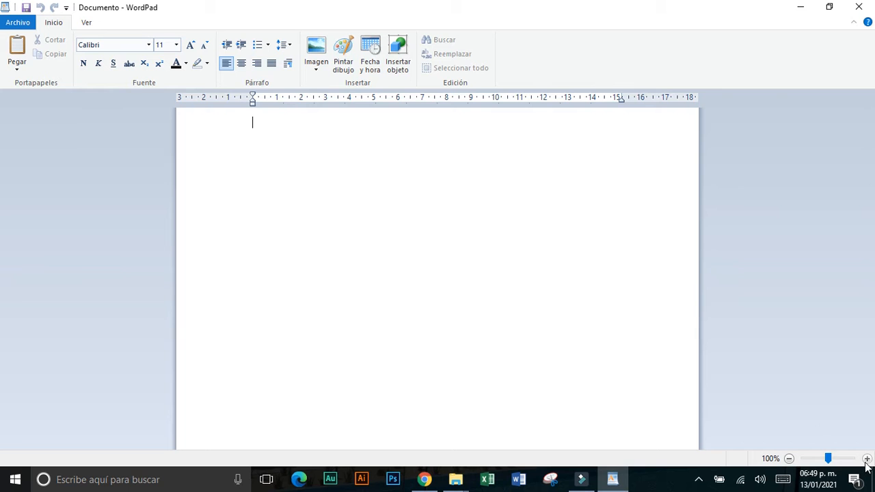
Switch to the Windows8Off13.pdf guide in Chrome, copy the whole paragraph under the Wordpad heading, and return to the WordPad document
left_click(867, 458)
left_click(867, 458)
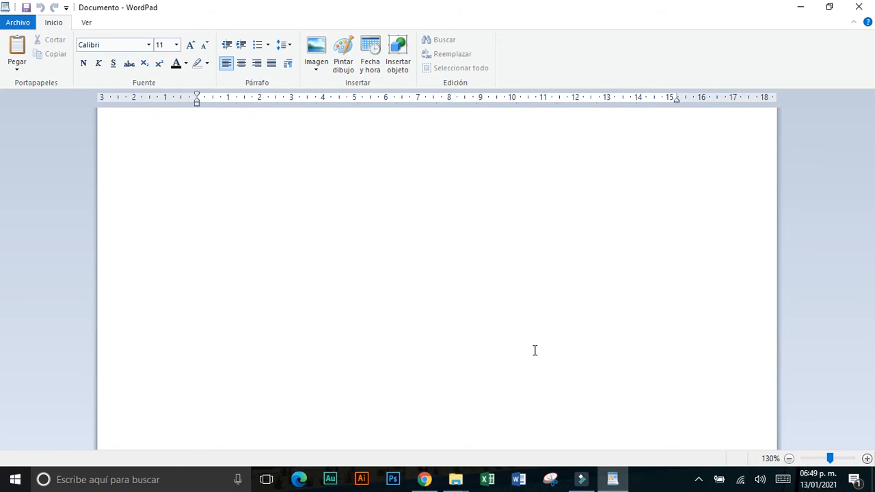
key("alt+Tab")
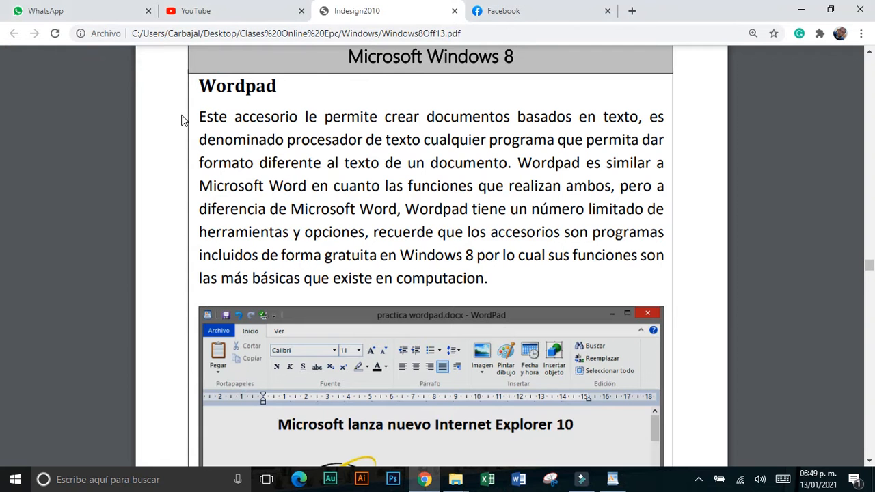
left_click_drag(199, 117, 309, 164)
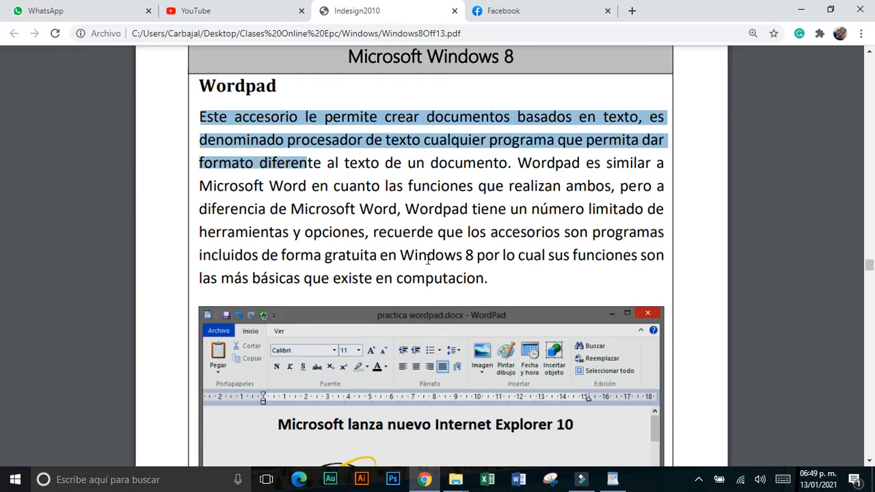
left_click_drag(470, 273, 492, 282)
key("ctrl+c")
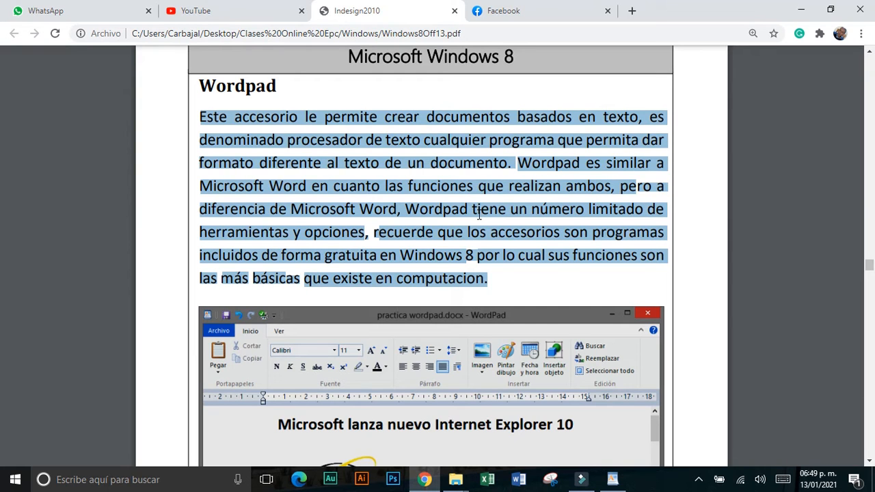
key("alt+Tab")
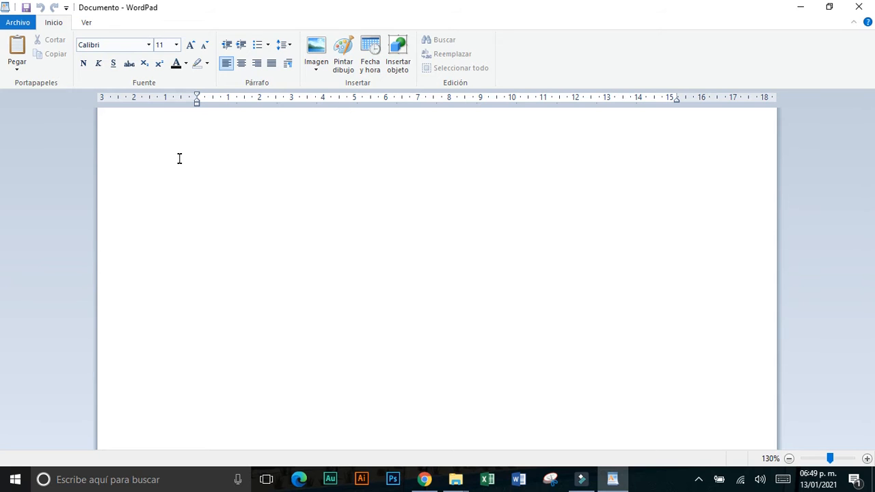
Paste the copied paragraph into the blank document and undo the paste
type("Este accesorio le permite crear documentos basados en texto, es denominado procesador de texto cualquier programa que permita dar formato diferente al texto de un documento. Wordpad es similar a Microsoft Word en cuanto las funciones que realizan ambos, pero a")
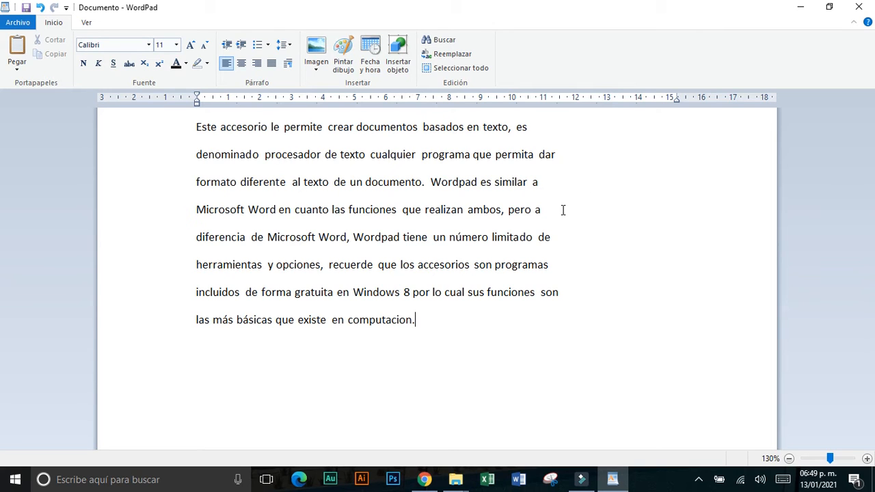
left_click(43, 7)
left_click(41, 8)
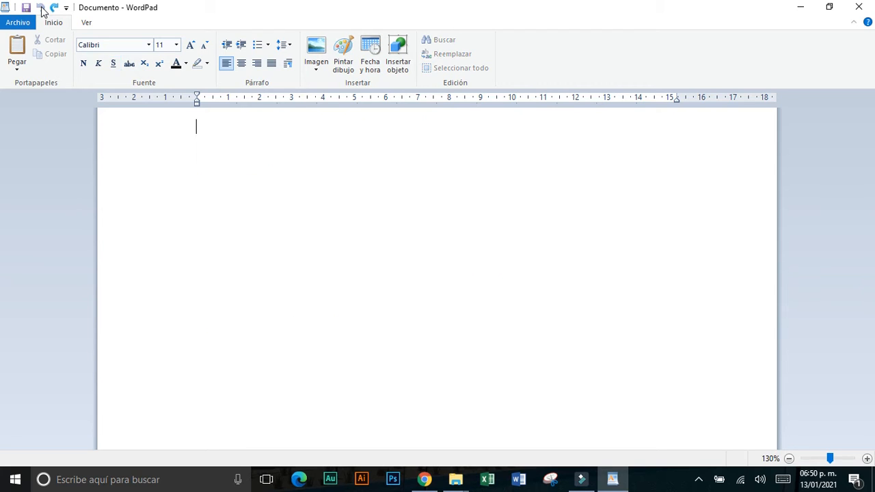
Paste the copied paragraph with Pegado especial as Texto sin formato, and undo it
left_click(21, 71)
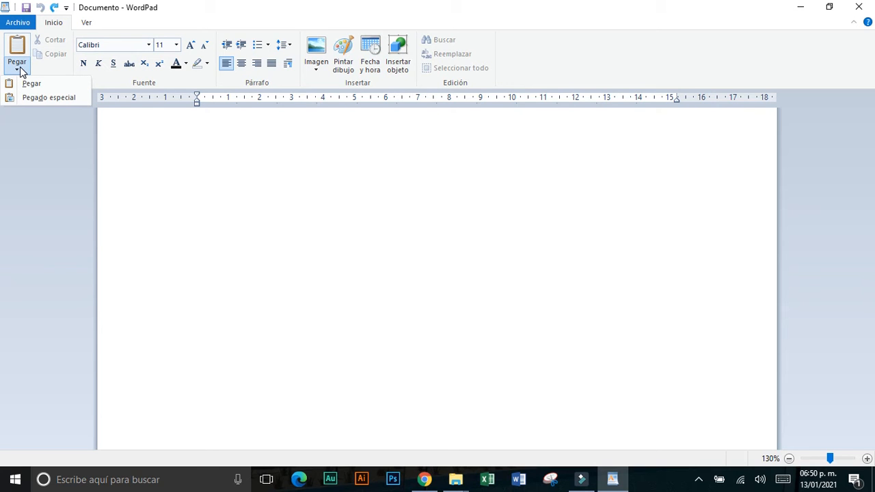
left_click(32, 102)
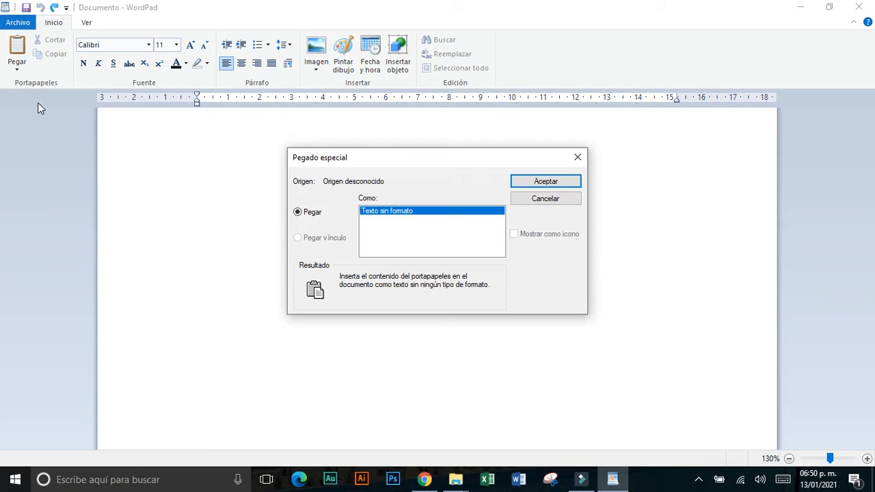
left_click(535, 184)
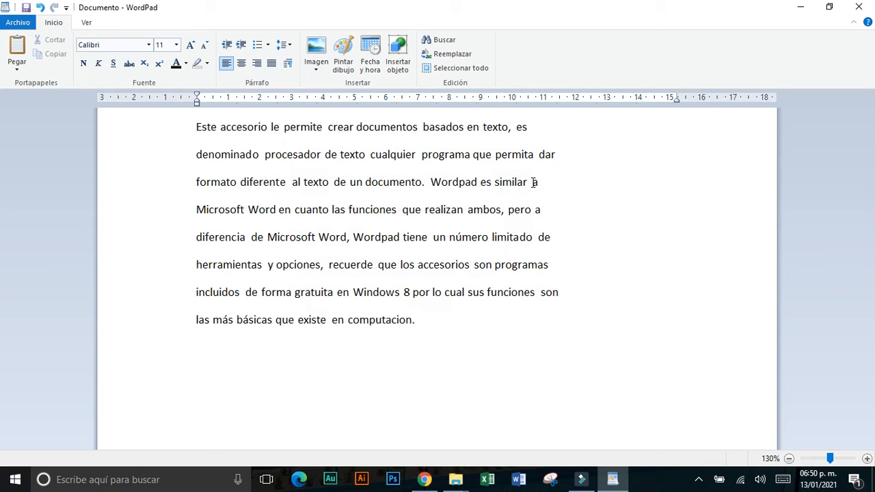
key("ctrl+z")
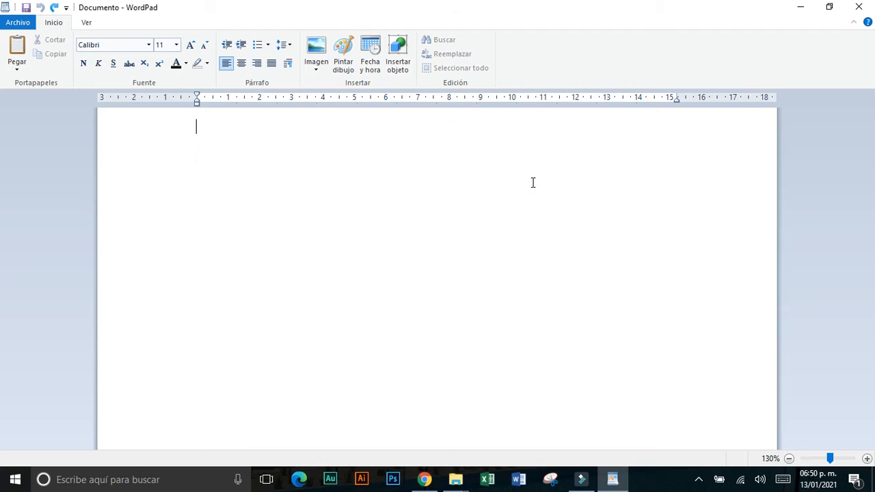
Paste the copied paragraph into the document and delete the first three line breaks, joining the text through "pero a"
left_click(466, 177)
key("ctrl+v")
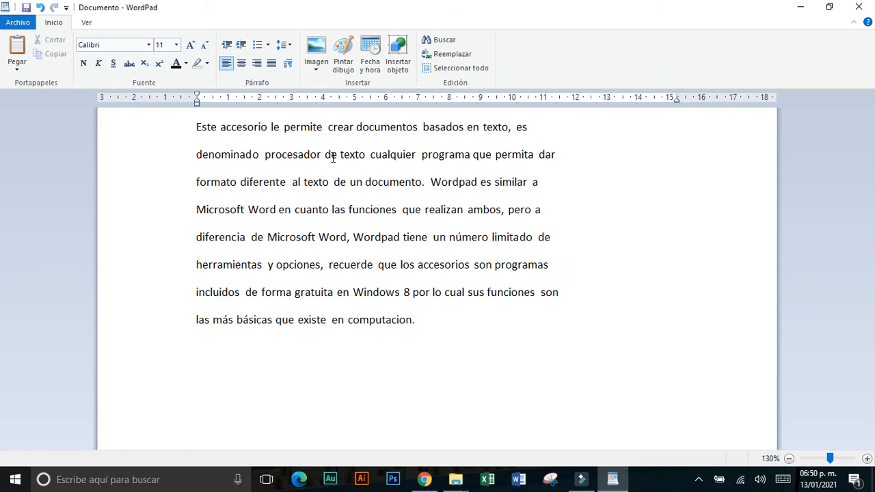
left_click(549, 130)
key("Delete")
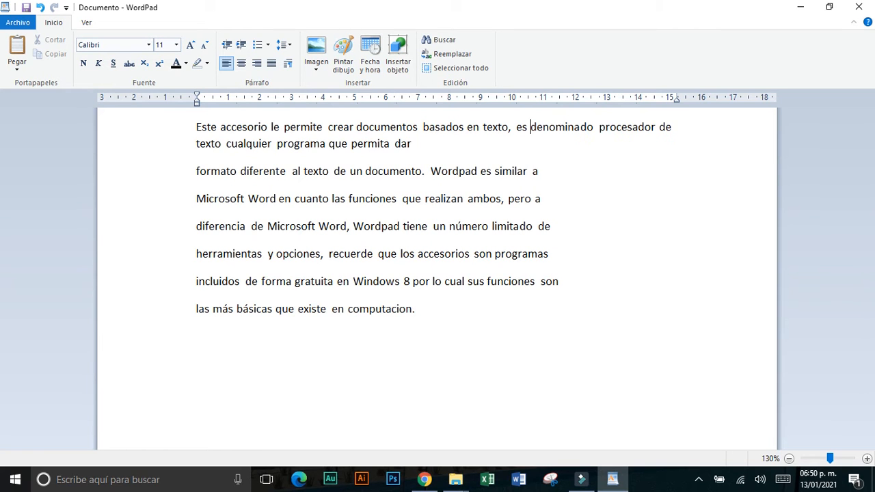
left_click(528, 146)
key("Delete")
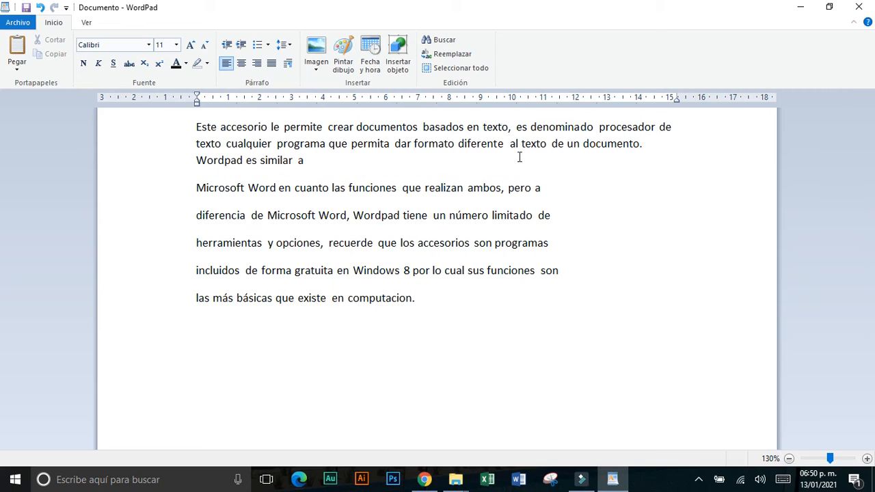
left_click(304, 160)
key("Delete")
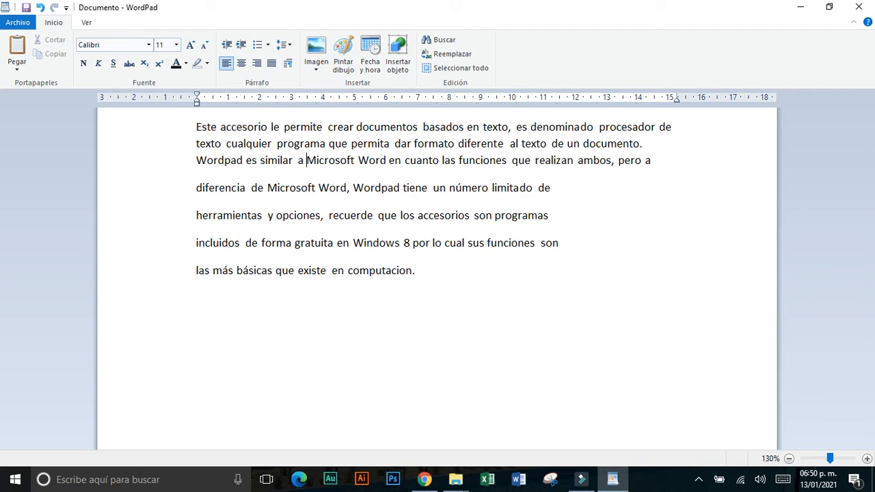
Delete the remaining line breaks from "pero a" onward so the text forms one continuous paragraph ending in "computacion."
left_click(652, 160)
key("Delete")
left_click(584, 175)
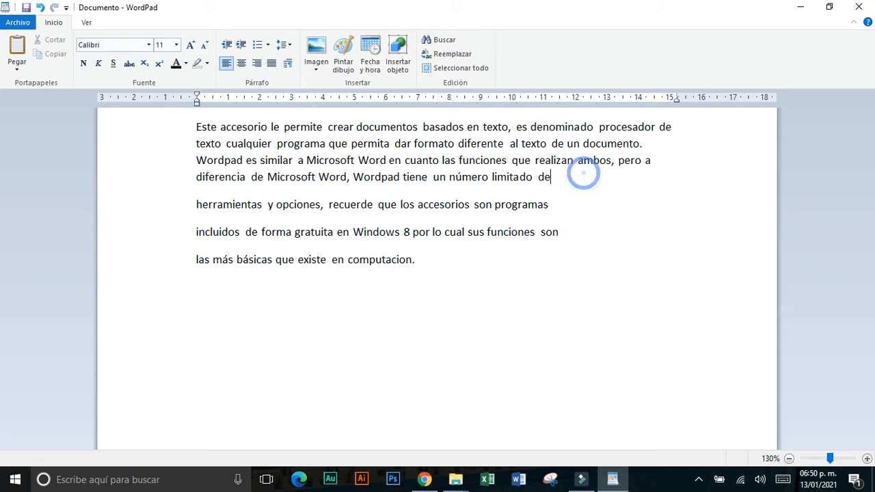
key("Delete")
key("Delete")
left_click(554, 196)
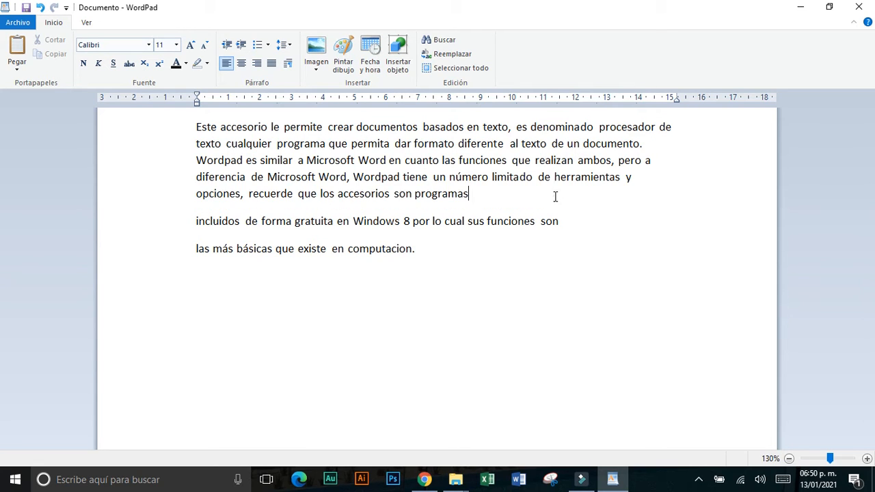
key("Delete")
left_click(431, 207)
key("Delete")
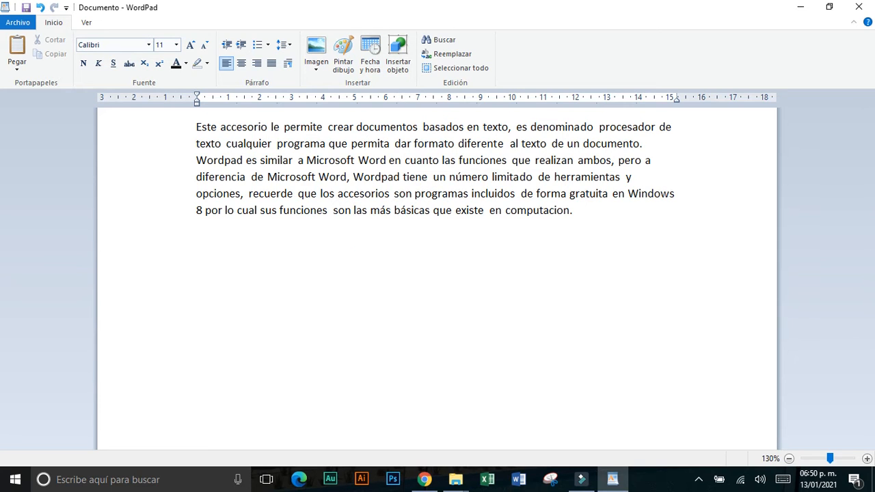
Add several blank lines after the end of the paragraph
left_click(664, 226)
key("Return")
key("Return")
key("Return")
key("Return")
key("Return")
key("Return")
key("Return")
key("Return")
Select the word "Wordpad", the word "Microsoft" and finally the whole paragraph, and copy the paragraph
left_click(211, 100)
left_click(446, 177)
left_click(552, 144)
left_click(414, 267)
double_click(357, 179)
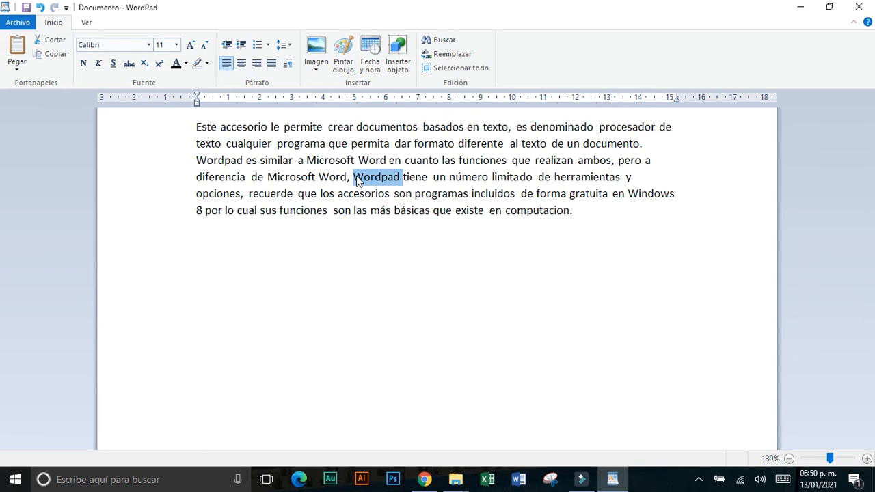
double_click(356, 167)
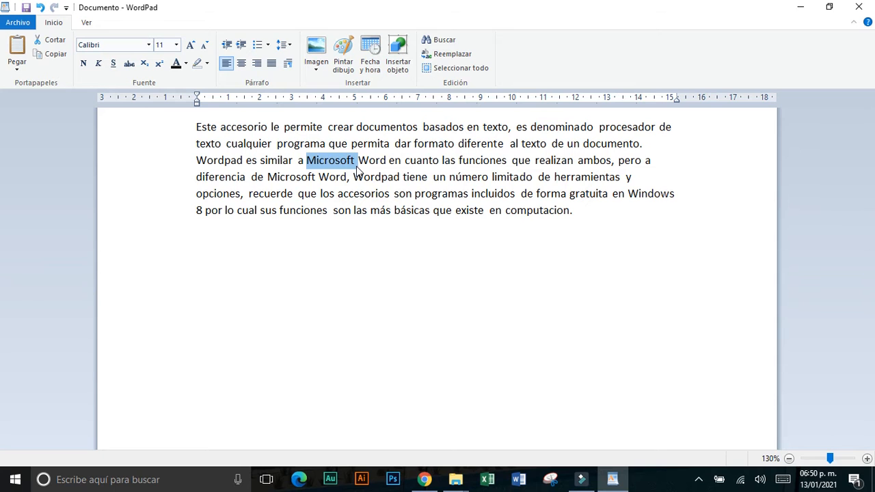
triple_click(356, 166)
key("ctrl+c")
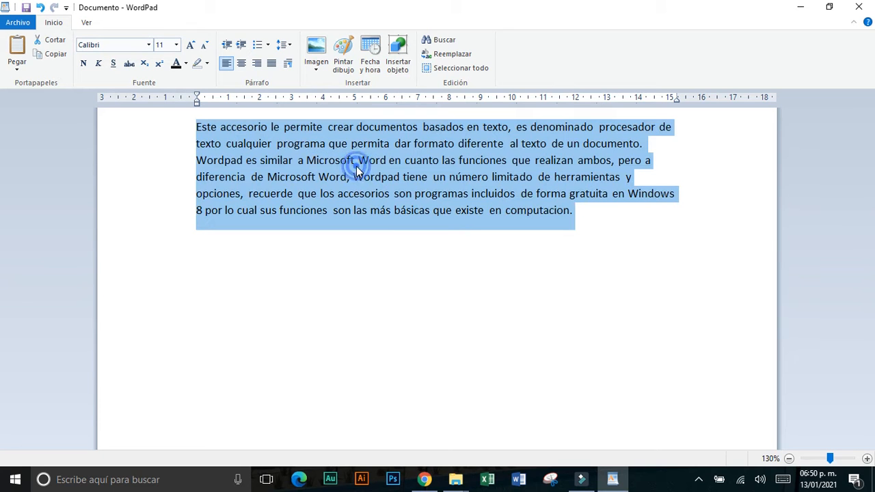
Paste the copied paragraph repeatedly on the blank lines below the original
left_click(332, 299)
left_click(323, 250)
key("ctrl+v")
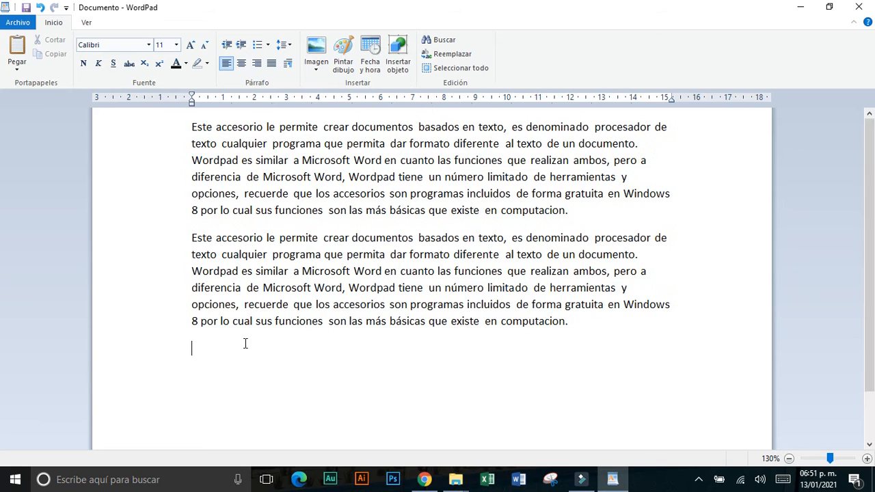
key("ctrl+v")
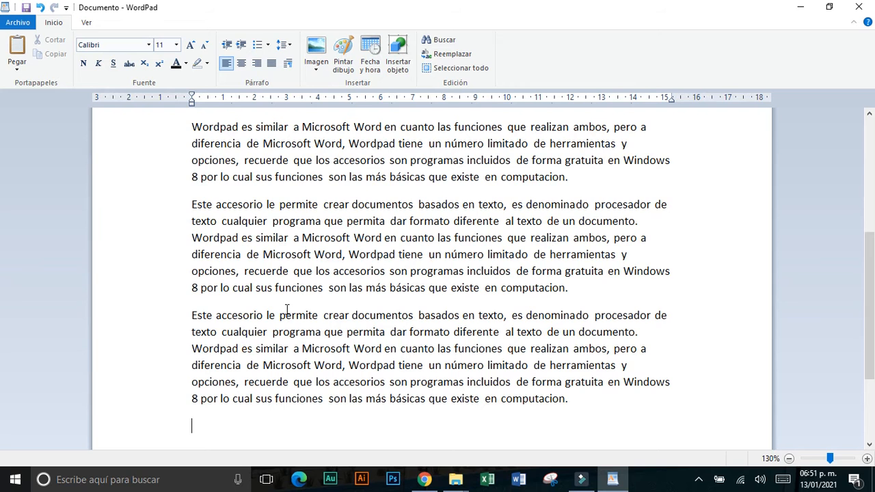
key("ctrl+v")
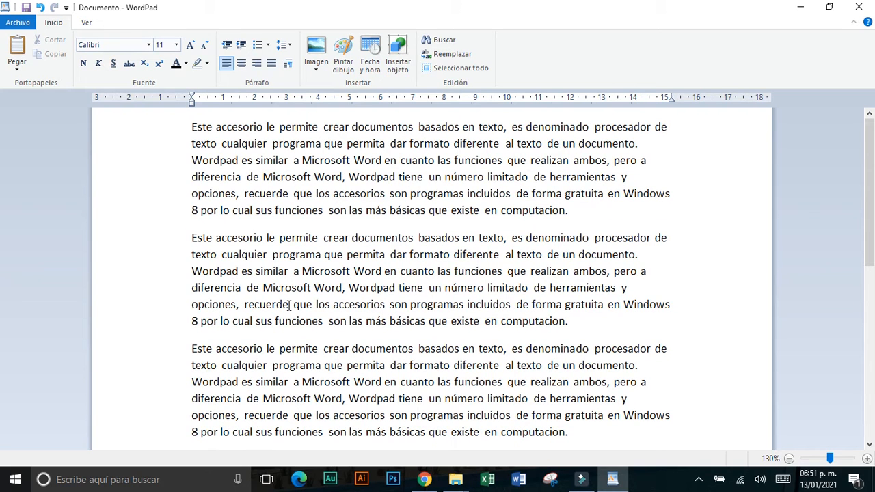
Read the PDF guide's sections on Selección, Párrafo and Selección usando teclado in Chrome, and return to the WordPad document
key("alt+Tab")
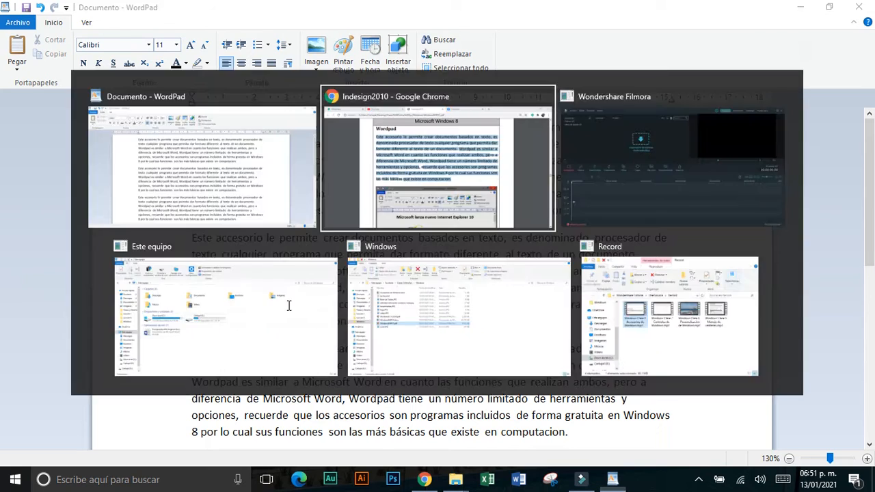
left_click(376, 247)
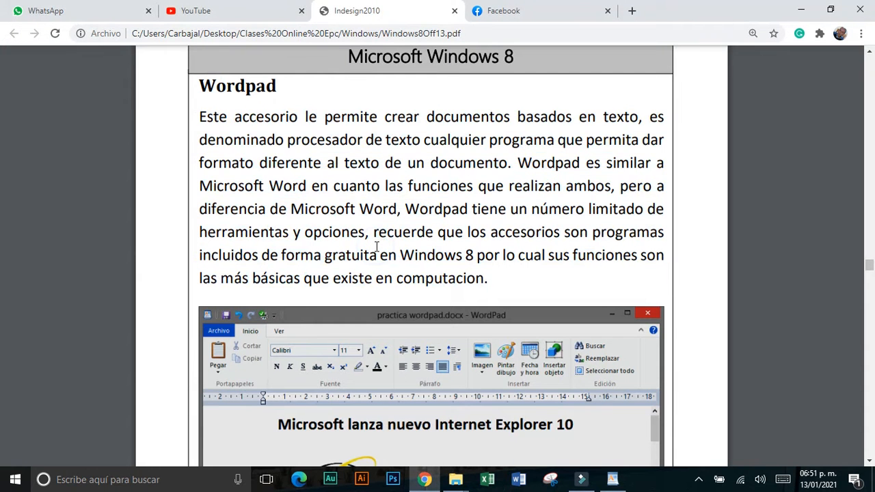
scroll(376, 246, "down", 3)
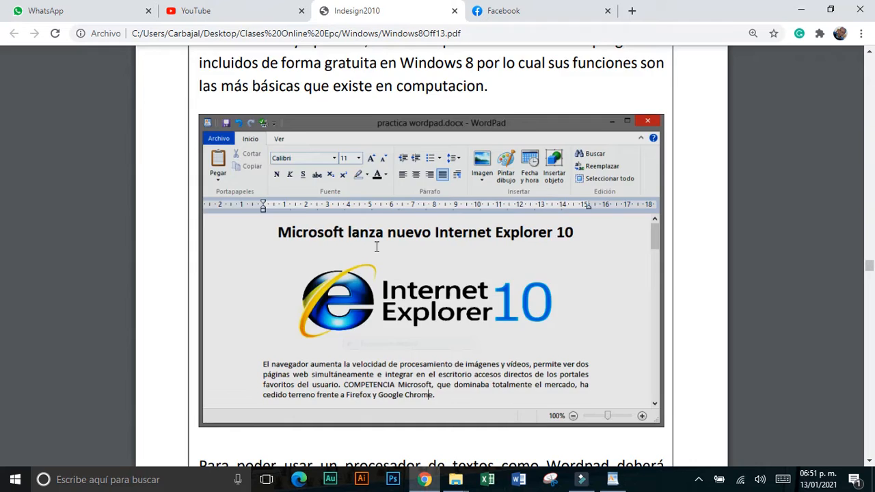
scroll(376, 247, "down", 2)
scroll(376, 247, "down", 3)
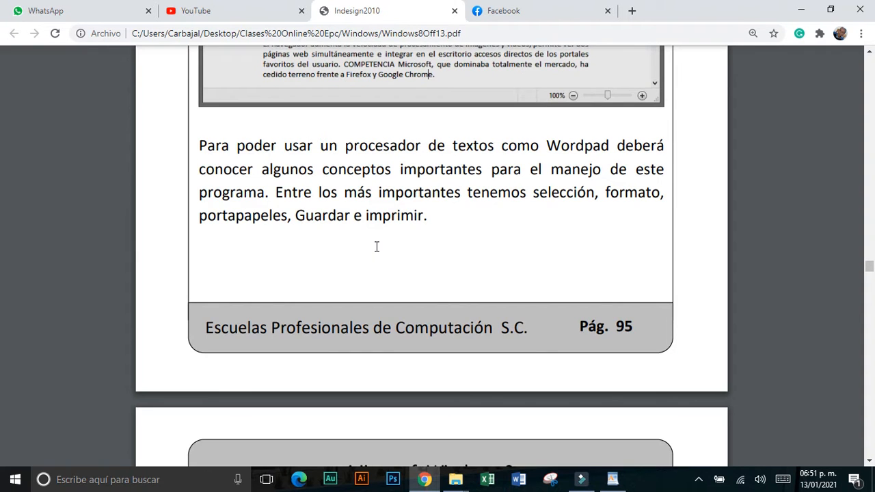
scroll(376, 247, "down", 2)
scroll(376, 247, "down", 1)
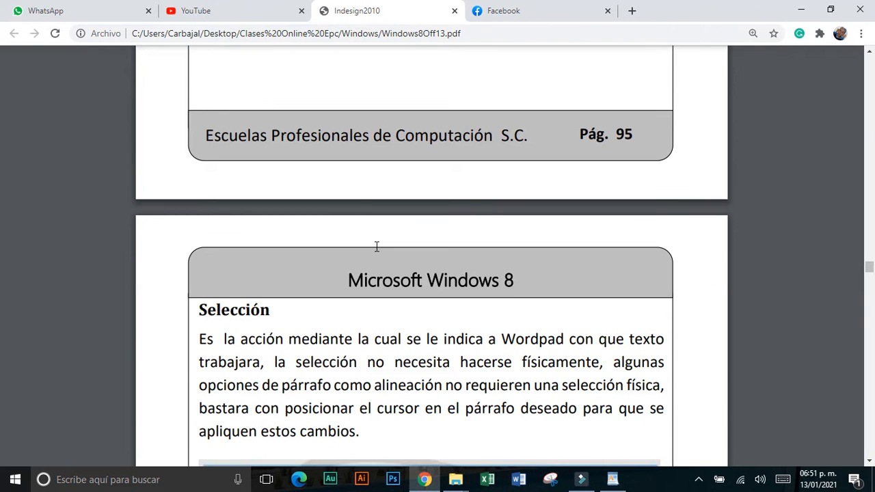
scroll(376, 247, "down", 1)
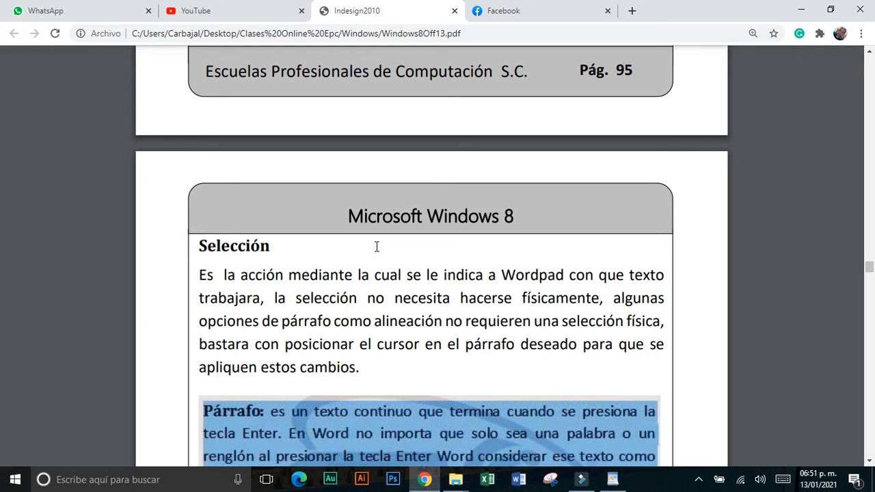
scroll(377, 247, "down", 1)
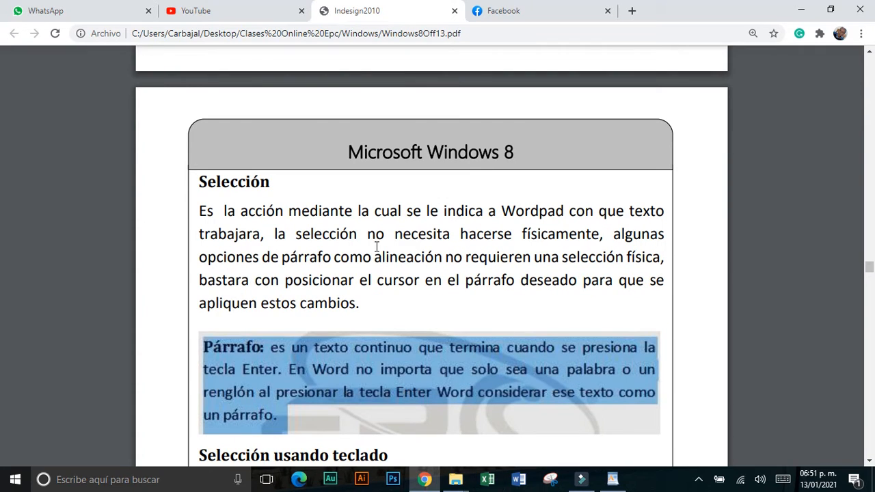
scroll(377, 247, "down", 1)
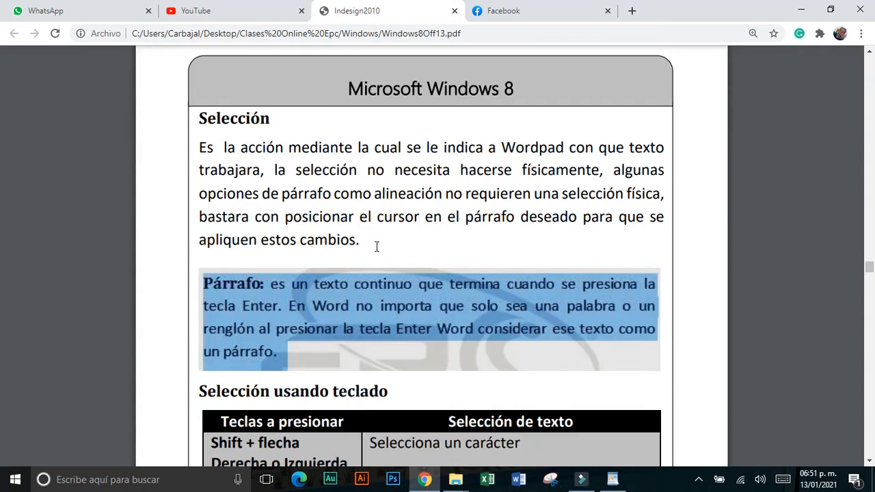
scroll(377, 247, "down", 1)
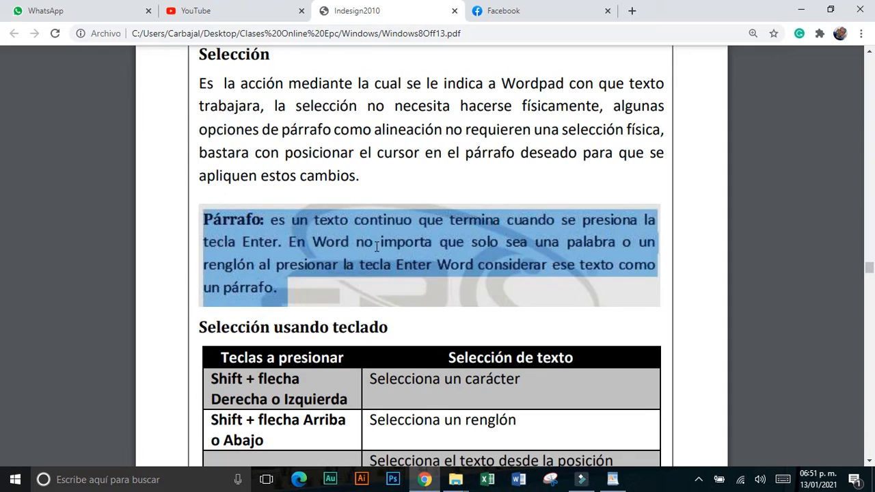
scroll(377, 247, "down", 1)
scroll(377, 247, "down", 1)
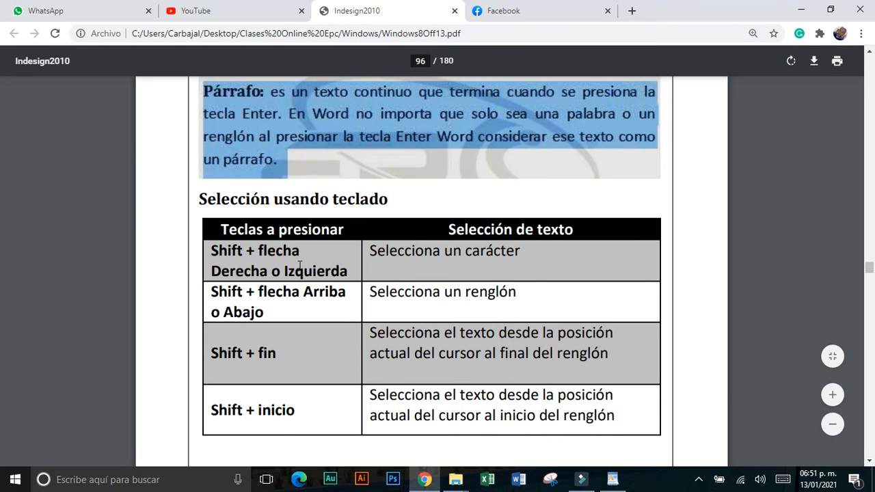
key("alt+Tab")
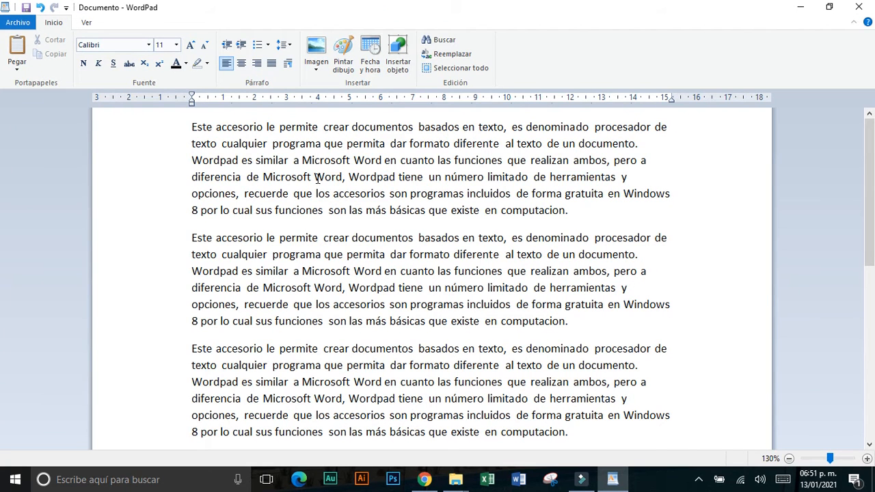
Select text one character at a time around the end of "crear" in the first paragraph, backward and then forward to "docum"
left_click(867, 458)
left_click(867, 458)
left_click(867, 458)
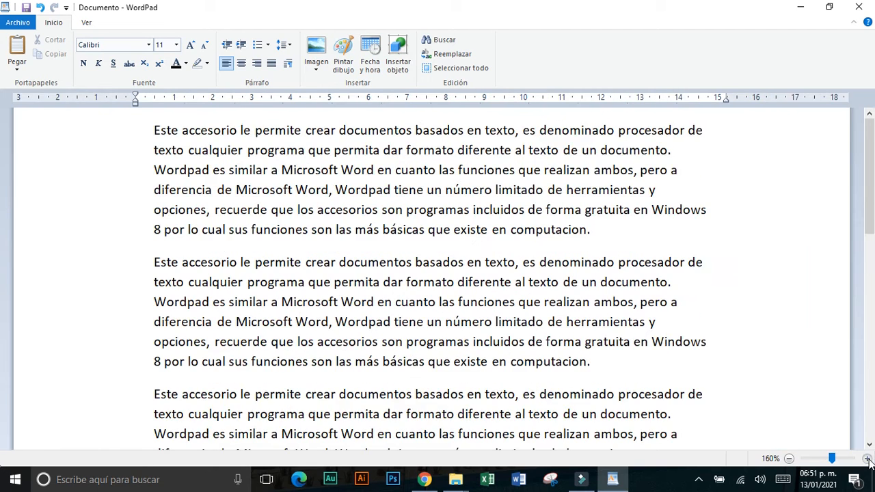
left_click(868, 459)
left_click(868, 459)
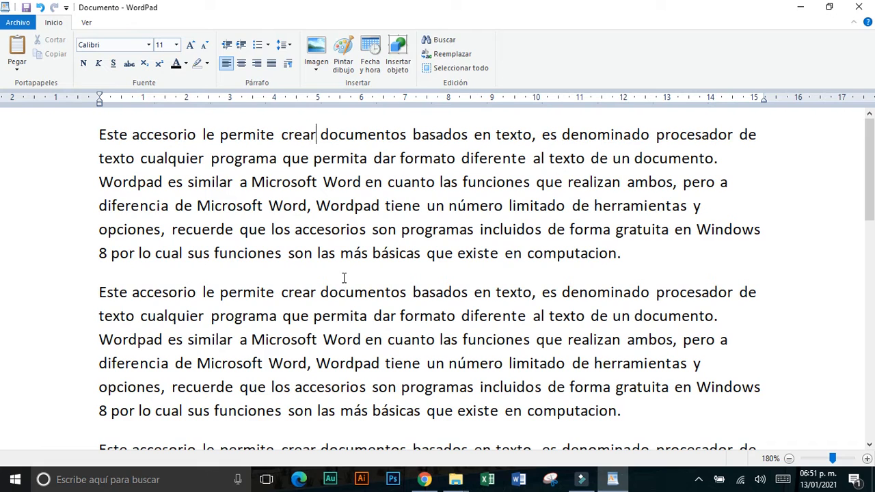
key("shift+Left")
key("shift+Left")
key("shift+Left")
key("shift+Left")
key("shift+Left")
key("shift+Right")
key("shift+Right")
key("shift+Right")
key("shift+Right")
key("shift+Right")
key("shift+Right")
key("shift+Right")
key("shift+Right")
key("shift+Right")
key("shift+Right")
key("shift+Right")
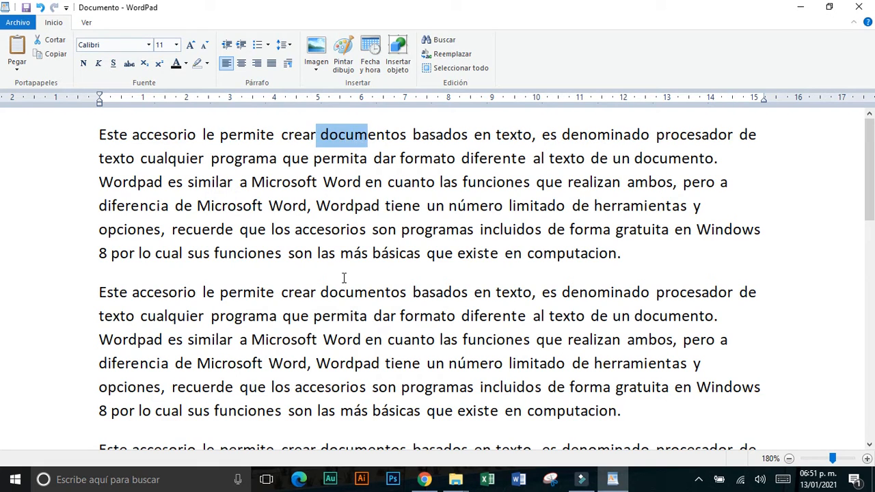
Extend the selection line by line down into the second paragraph, shrink it back up by four lines, and clear it
key("shift+Down")
key("shift+Down")
key("shift+Down")
key("shift+Down")
key("shift+Down")
key("shift+Down")
key("shift+Down")
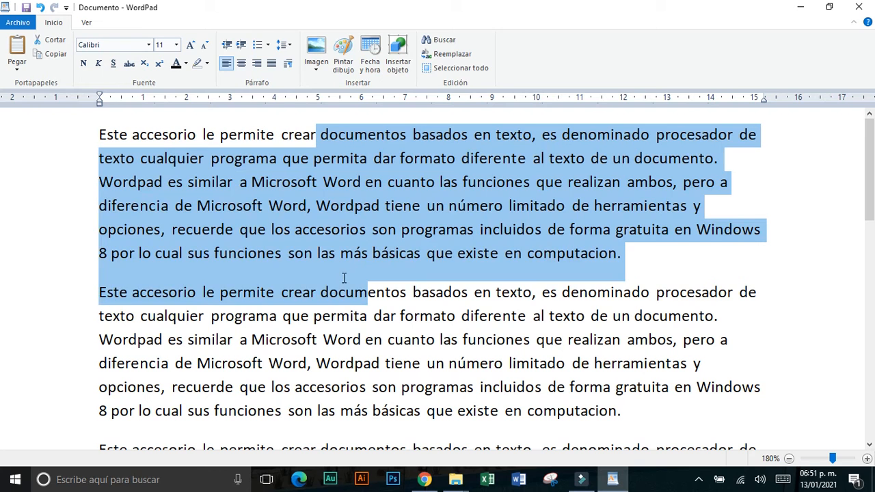
key("shift+Up")
key("shift+Up")
key("shift+Up")
key("shift+Up")
left_click(373, 205)
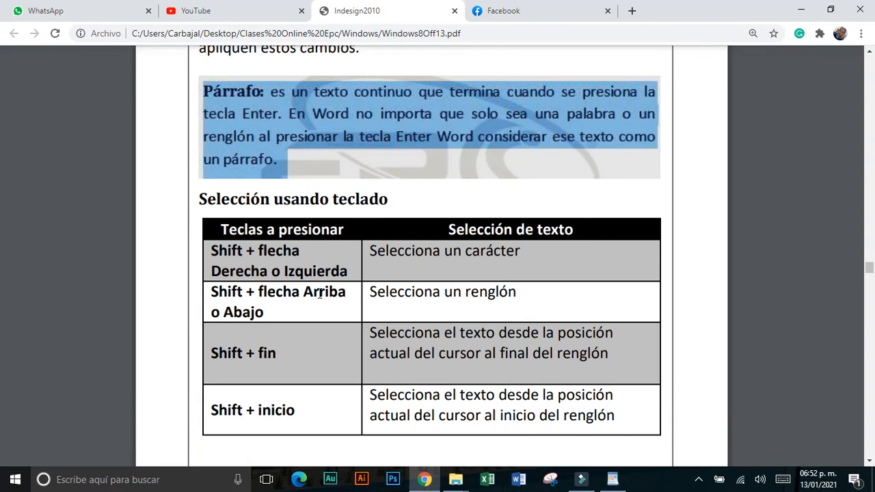
Check the keyboard selection table in the Chrome guide, and in WordPad select from after "Word en" to the line's start, and separately to its end
scroll(319, 294, "down", 1)
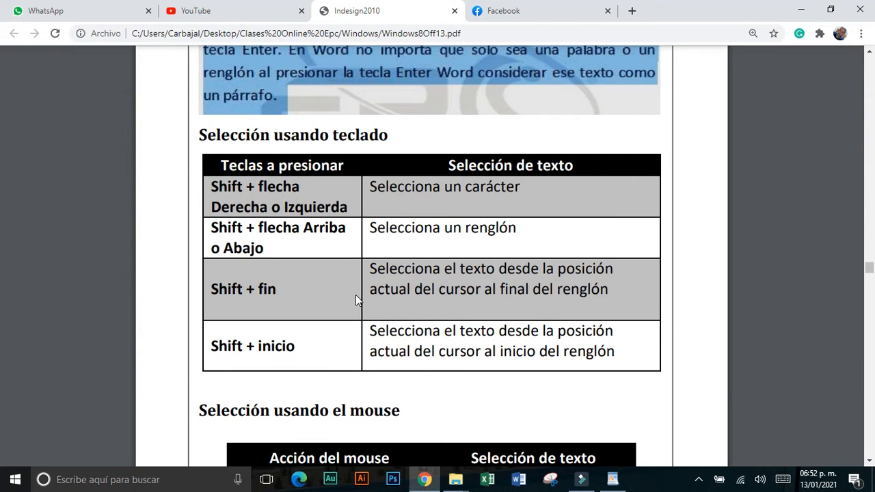
key("alt+Tab")
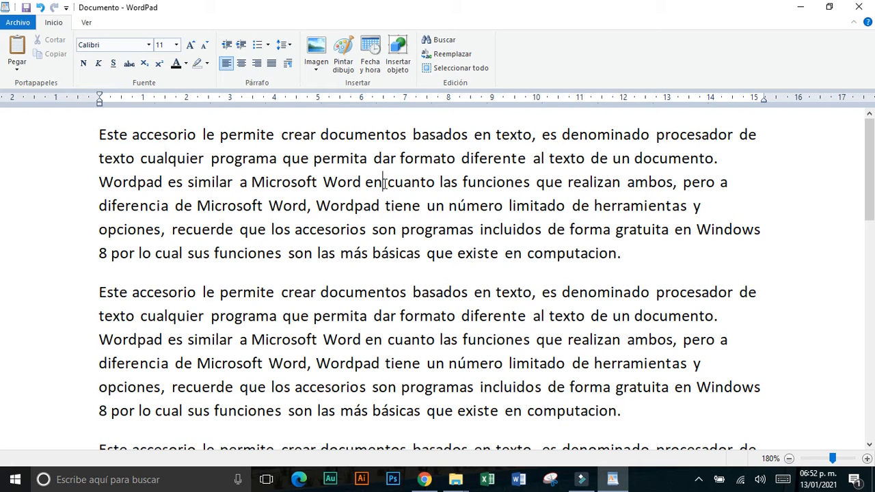
left_click(385, 183, "shift")
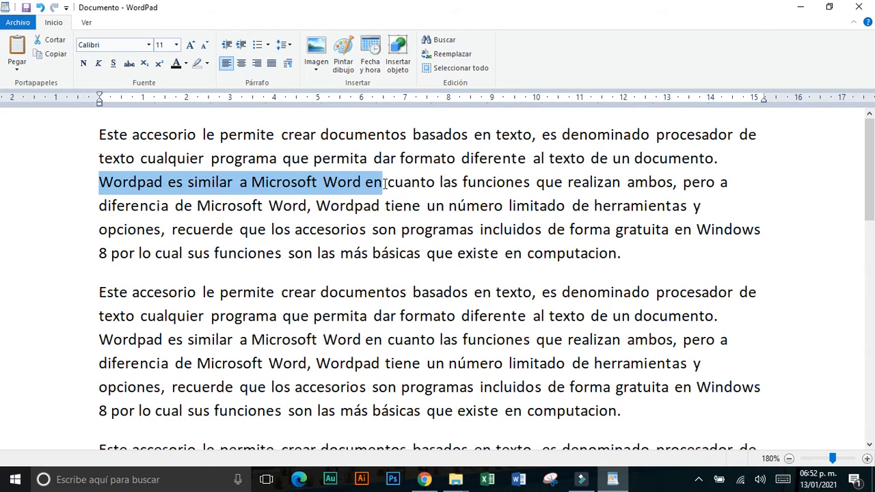
left_click(384, 183)
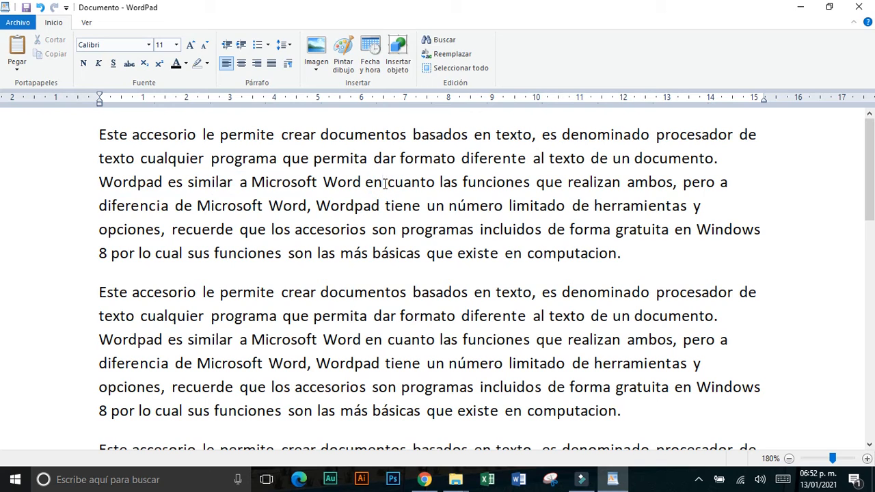
key("shift+End")
left_click(385, 183)
Consult the guide's Selección usando el mouse table in Chrome, and in WordPad select the single words "Microsoft", "permita" and "documentos" in the first paragraph
key("alt+Tab")
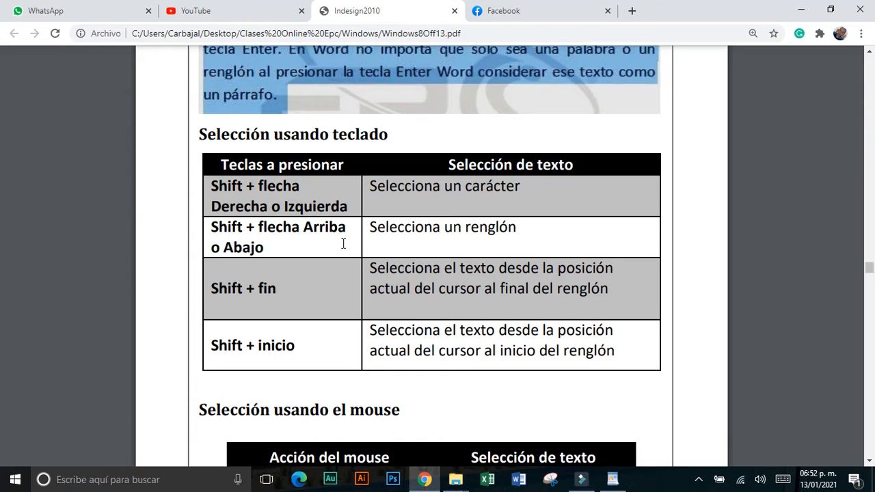
scroll(343, 243, "down", 1)
scroll(343, 245, "down", 2)
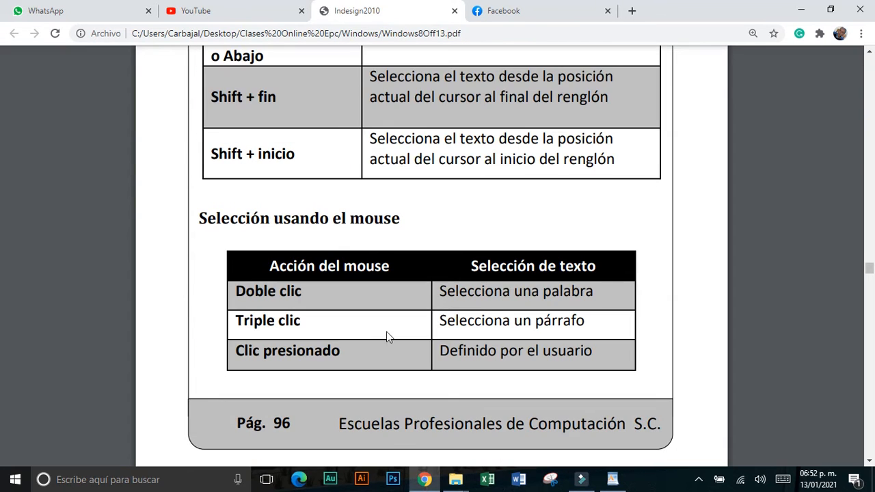
key("alt+Tab")
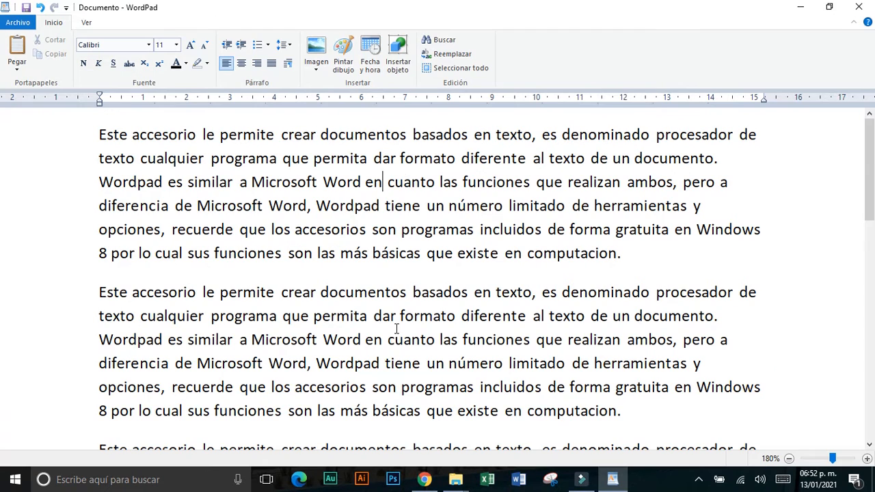
double_click(310, 181)
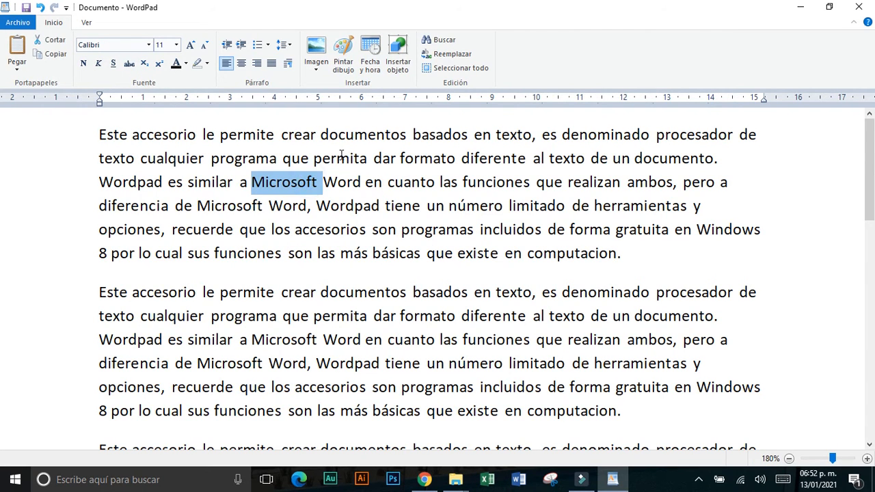
double_click(346, 156)
double_click(358, 135)
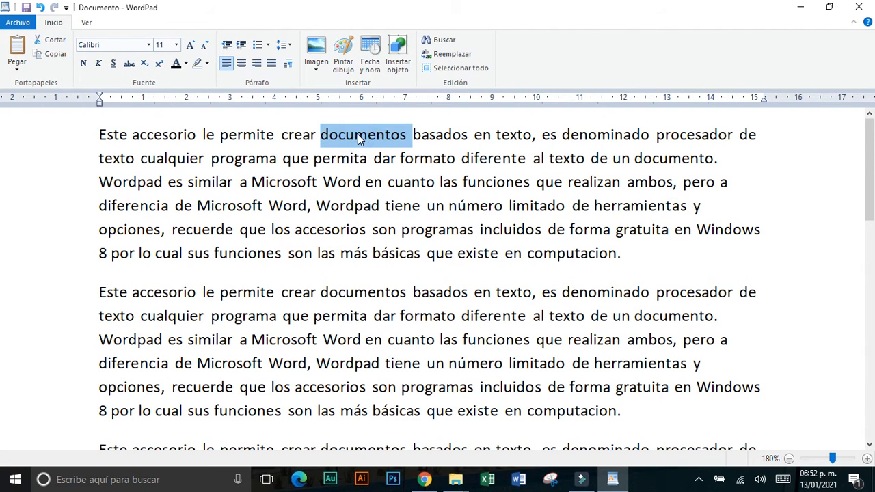
Practise selecting the whole first and second paragraphs and the word "un" in WordPad, checking the guide in Chrome, and clear the selection
triple_click(343, 161)
key("alt+Tab")
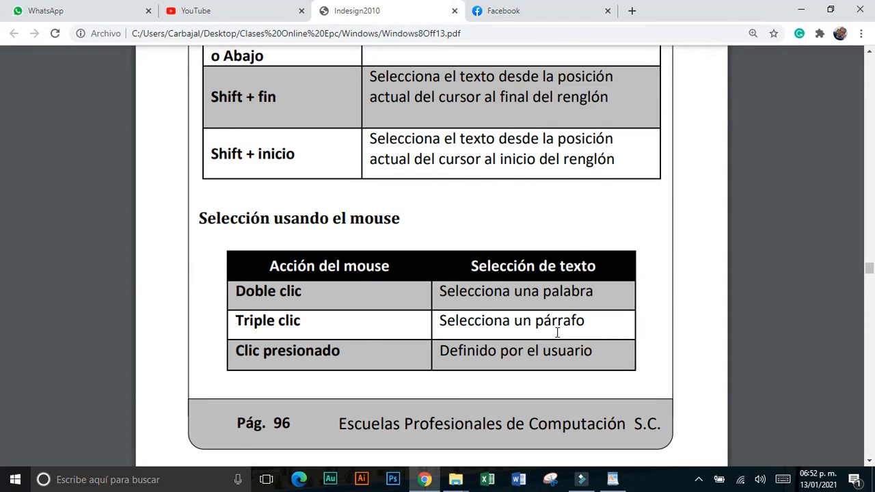
key("alt+Tab")
left_click(422, 316)
triple_click(425, 319)
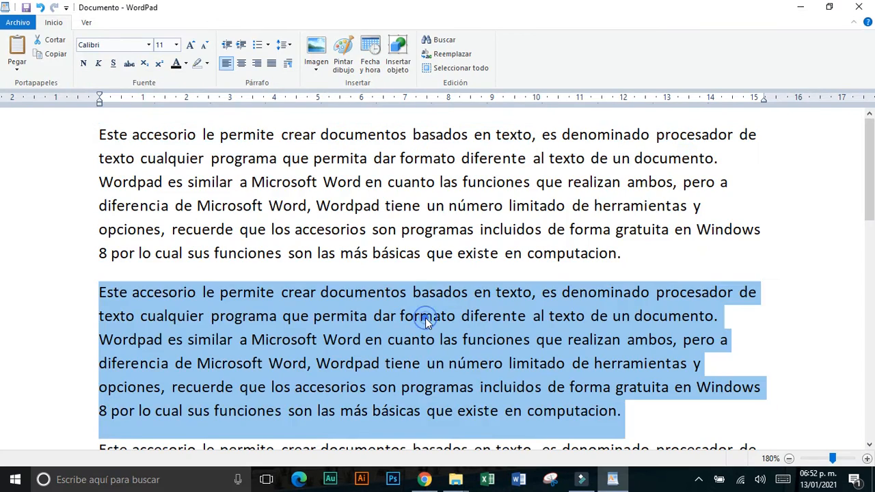
double_click(430, 205)
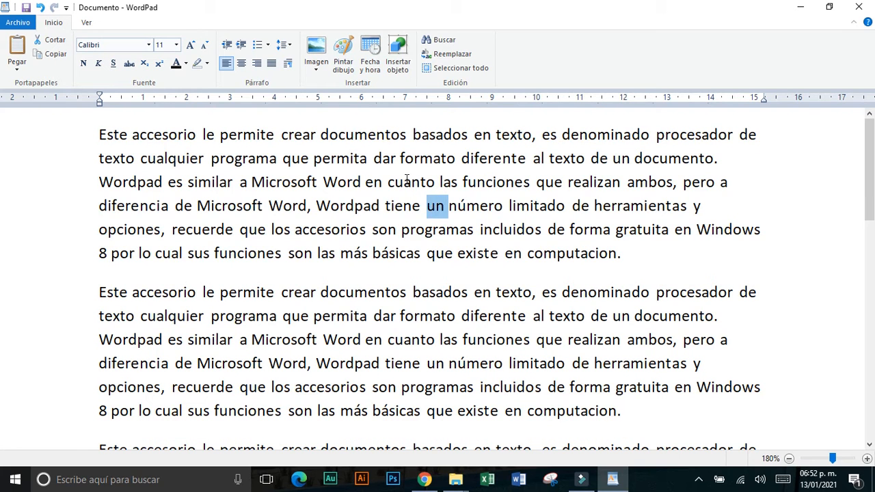
triple_click(406, 181)
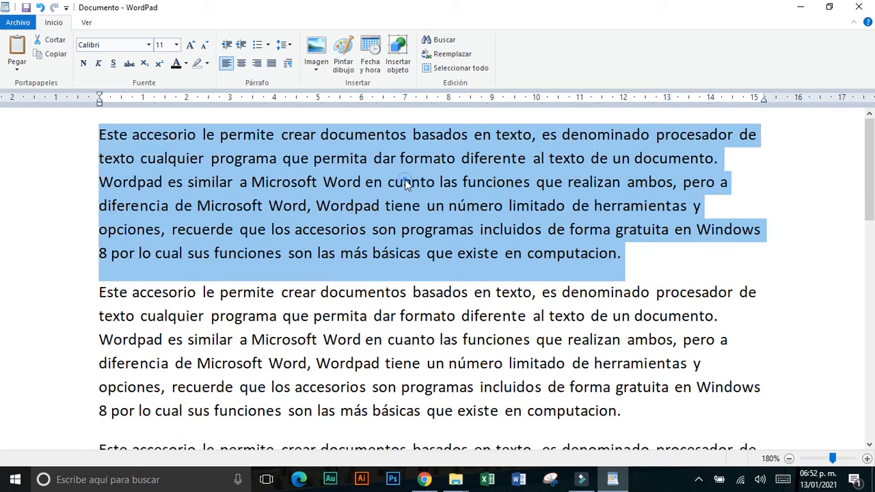
left_click(356, 320)
triple_click(356, 319)
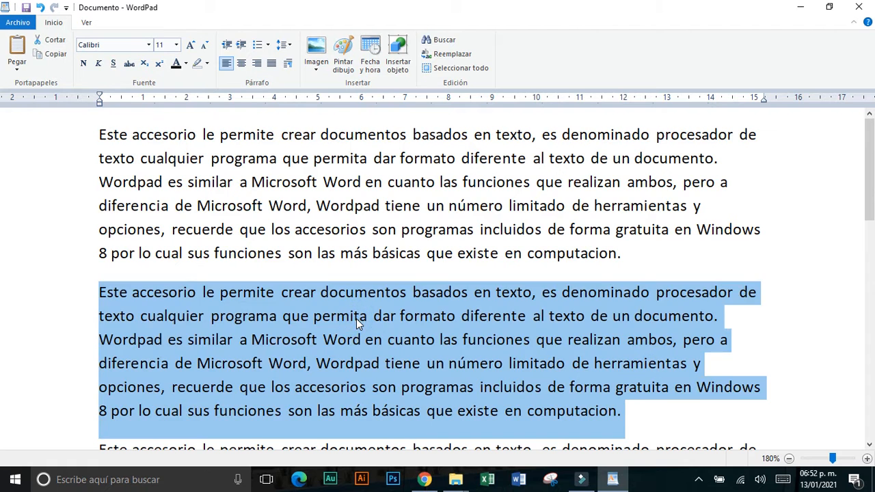
left_click(377, 184)
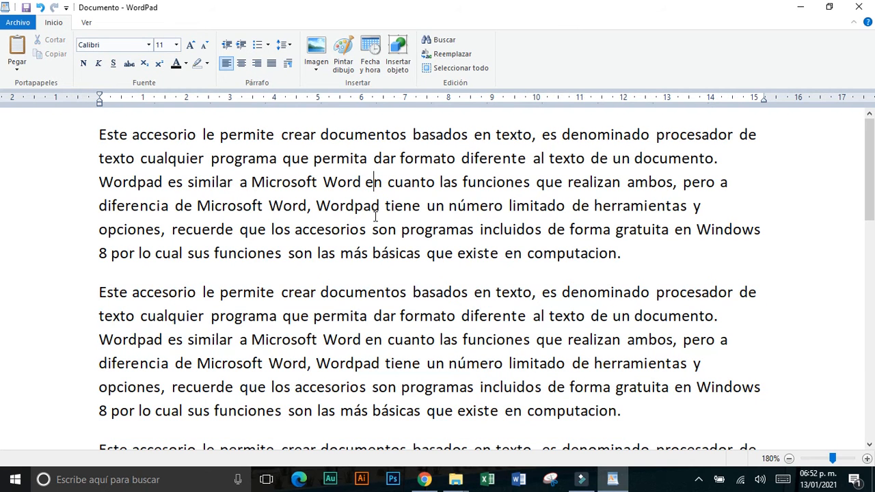
Check the guide's Clic presionado entry in Chrome, and select several custom multi-line ranges in WordPad's first paragraph, finishing with "permite" through "Microsoft Word"
key("alt+Tab")
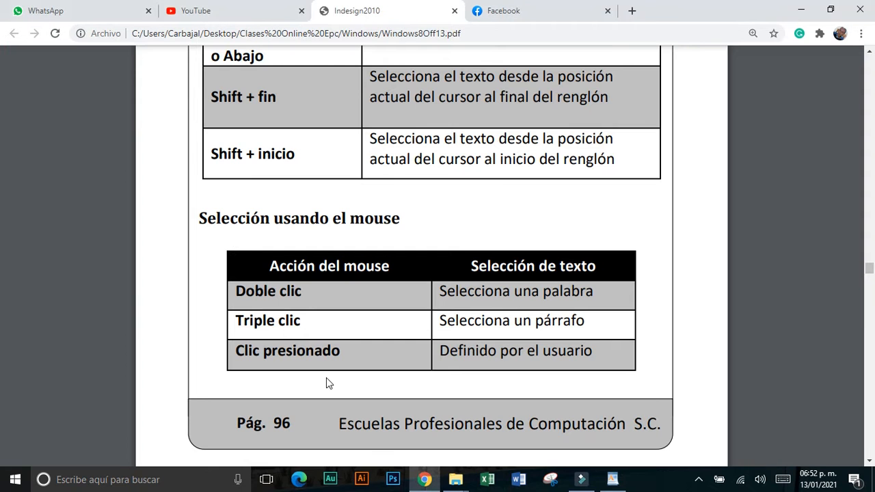
key("alt+Tab")
left_click_drag(321, 134, 263, 227)
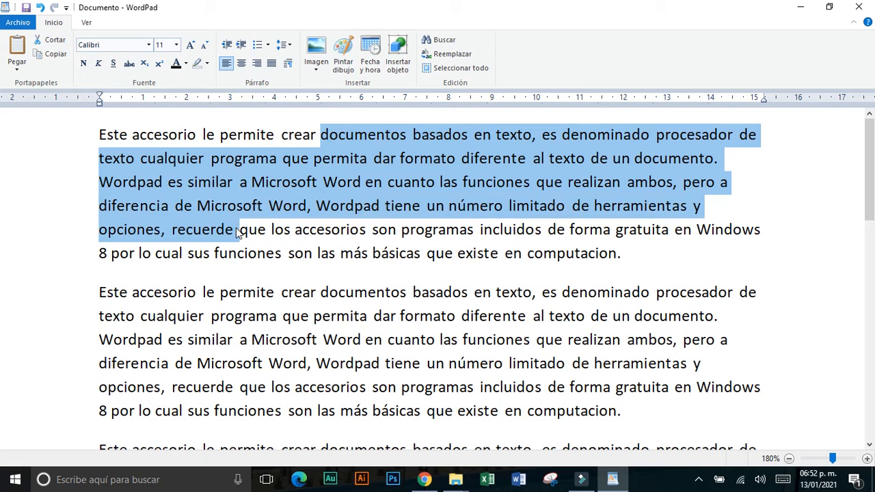
left_click_drag(267, 181, 294, 230)
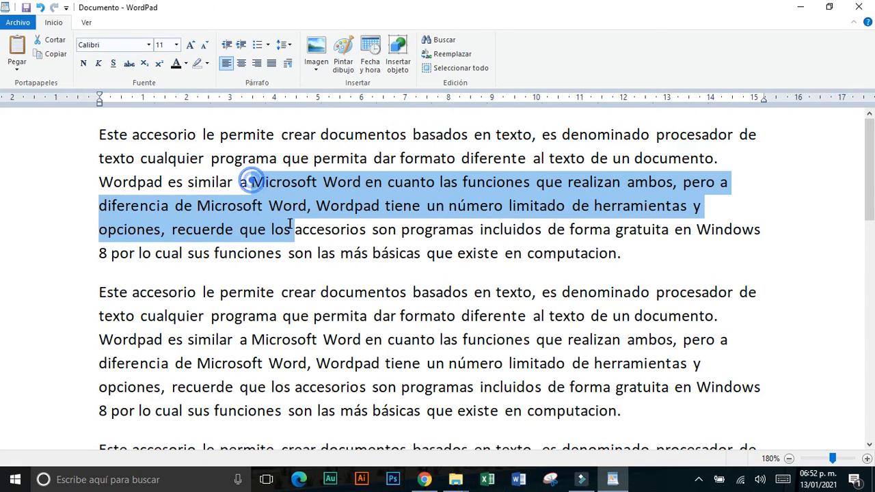
left_click(321, 252)
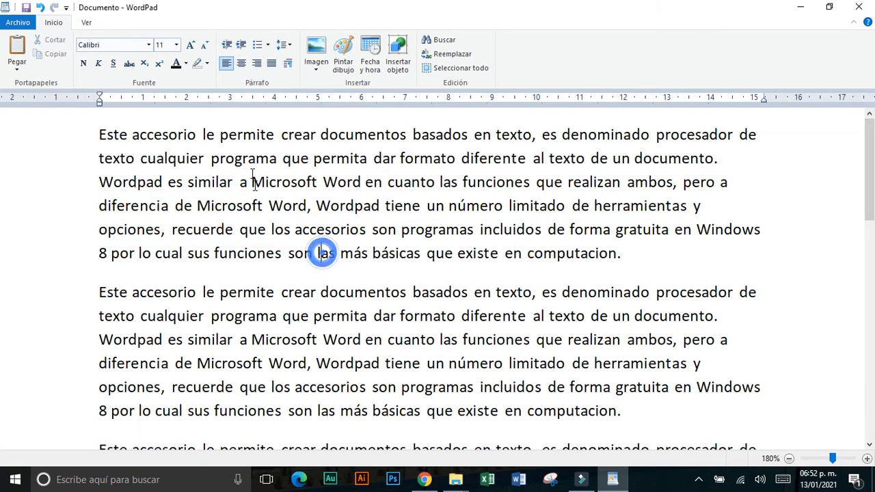
left_click_drag(219, 135, 307, 207)
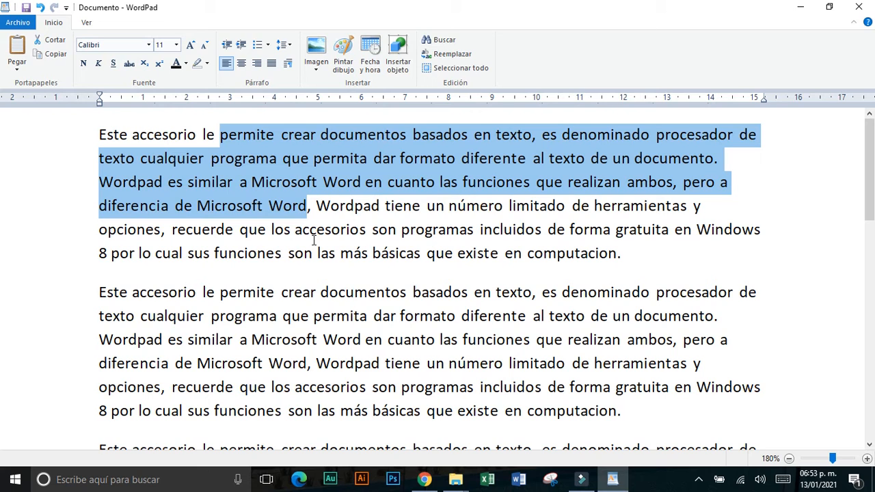
Read the guide's tip on selecting the whole document in Chrome, select all the text in WordPad, and clear the selection
key("alt+Tab")
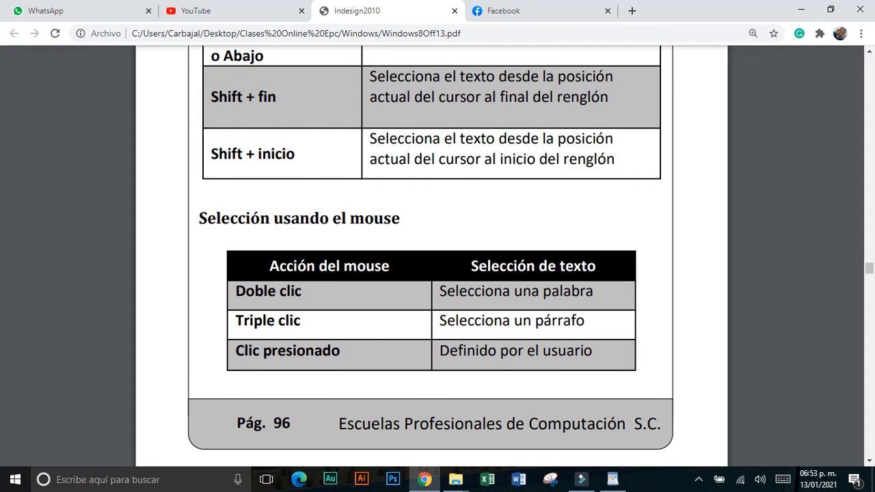
scroll(399, 264, "down", 2)
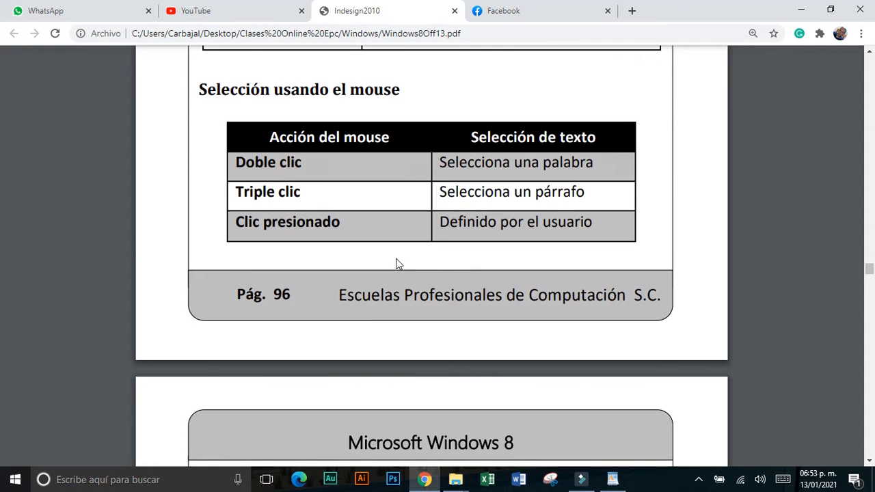
scroll(398, 264, "down", 2)
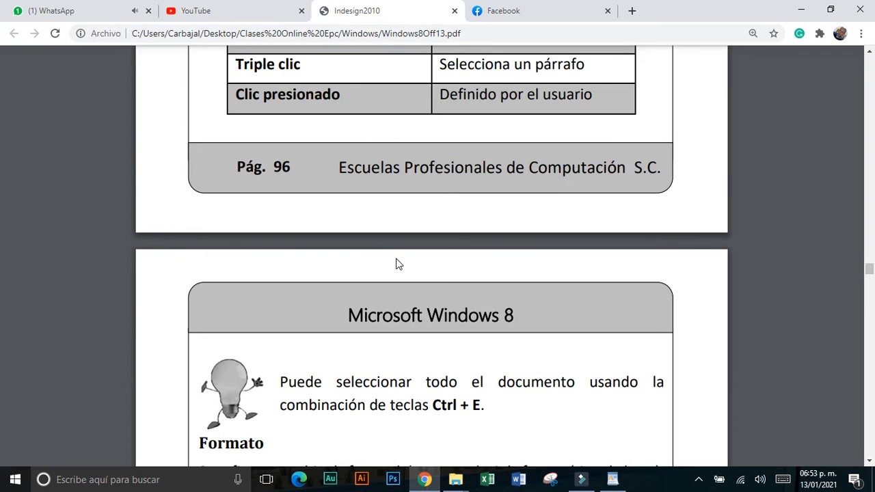
scroll(397, 264, "down", 1)
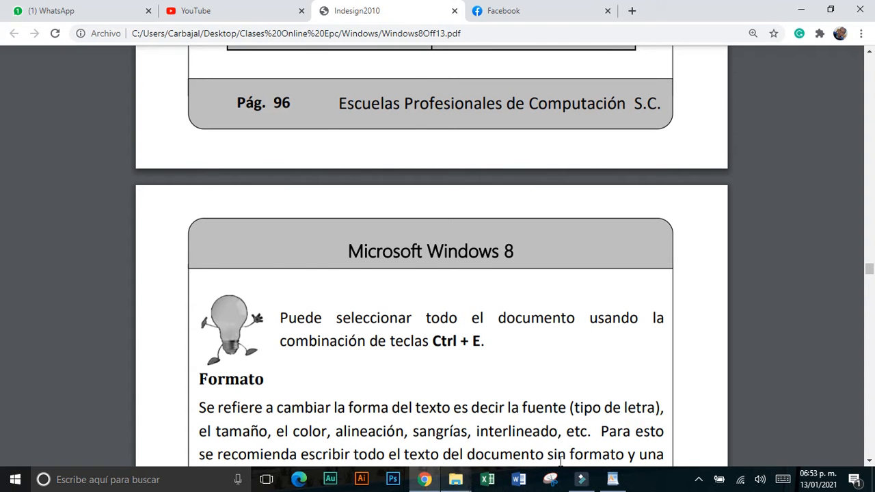
left_click(613, 480)
left_click(384, 241)
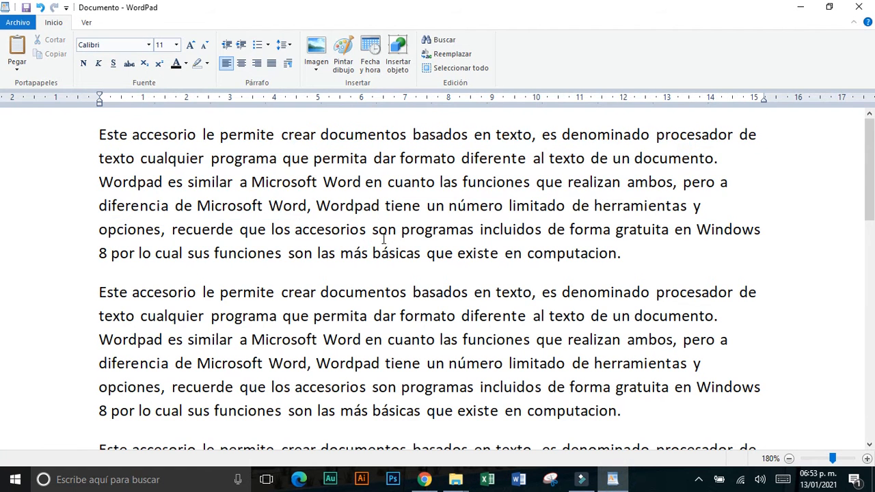
key("ctrl+e")
scroll(384, 241, "up", 10)
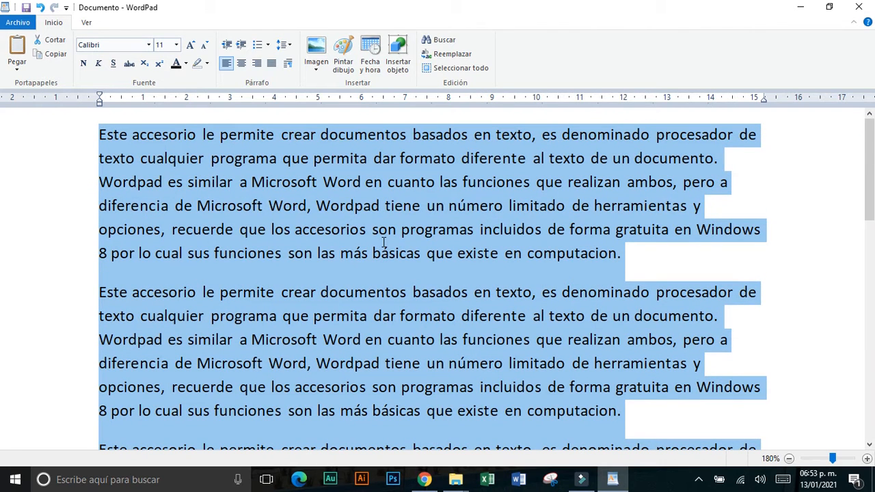
left_click(384, 241)
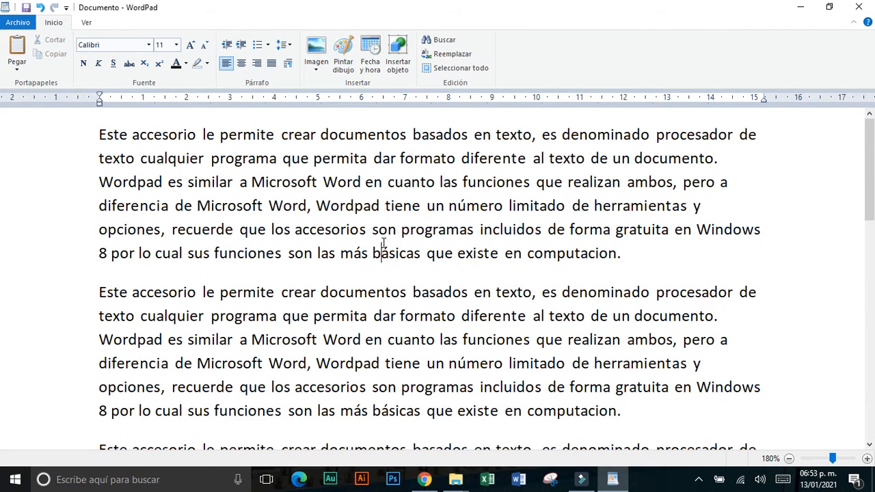
Switch to the PDF guide in Chrome and read its Formato, Fuente and Tamaño explanations on page 97
key("alt+Tab")
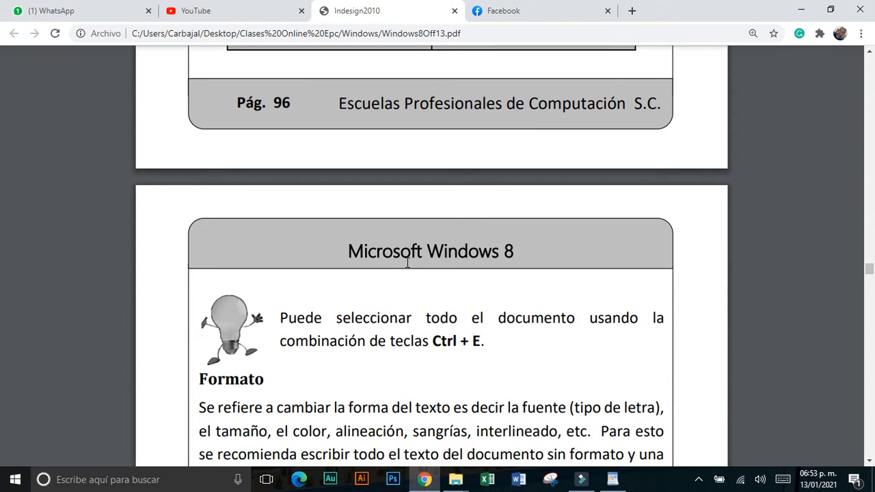
scroll(430, 283, "down", 1)
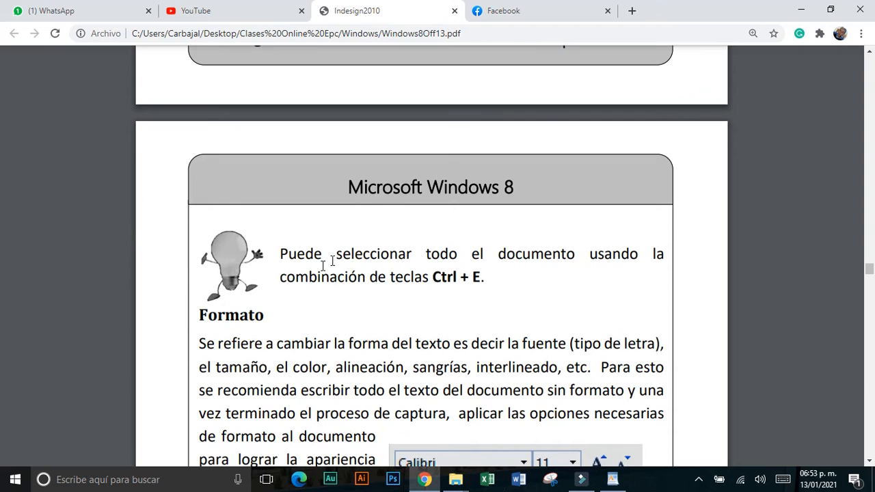
scroll(364, 285, "down", 2)
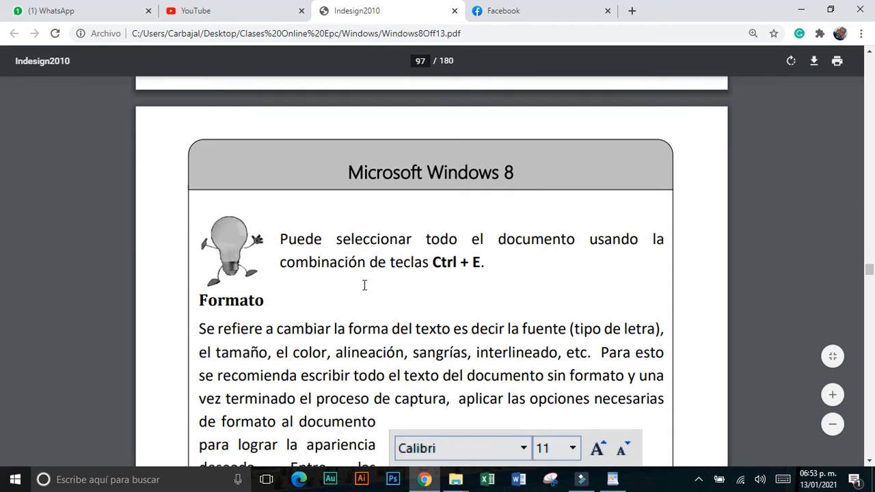
scroll(364, 286, "down", 1)
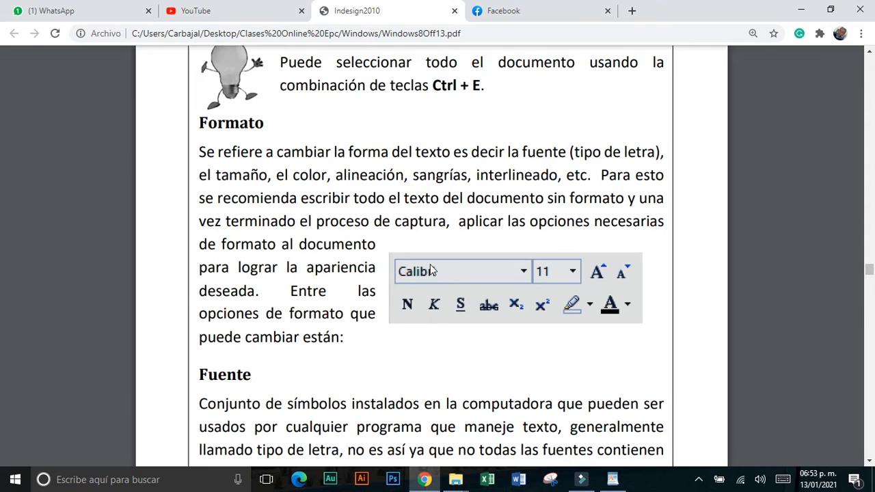
scroll(432, 271, "down", 1)
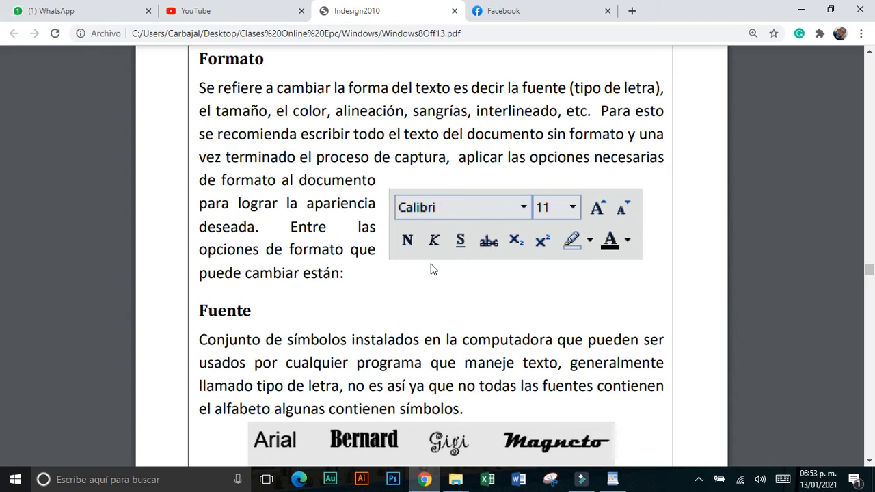
scroll(431, 269, "down", 1)
scroll(346, 288, "down", 1)
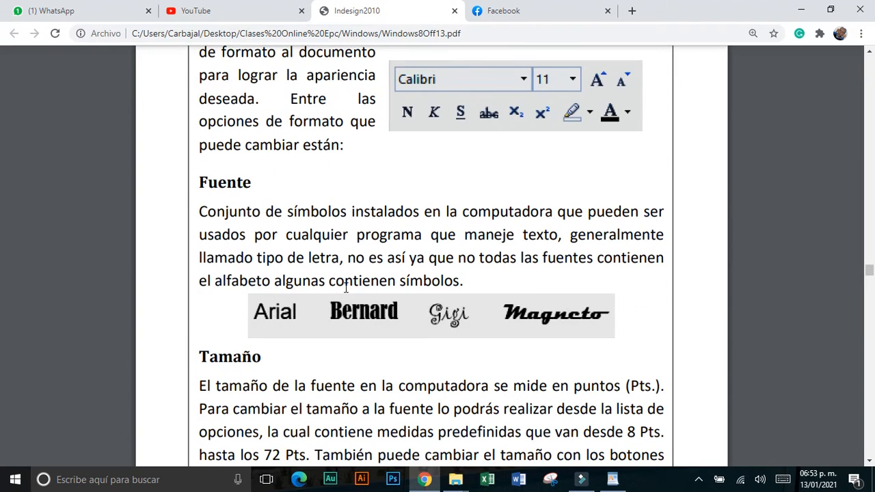
scroll(346, 288, "down", 1)
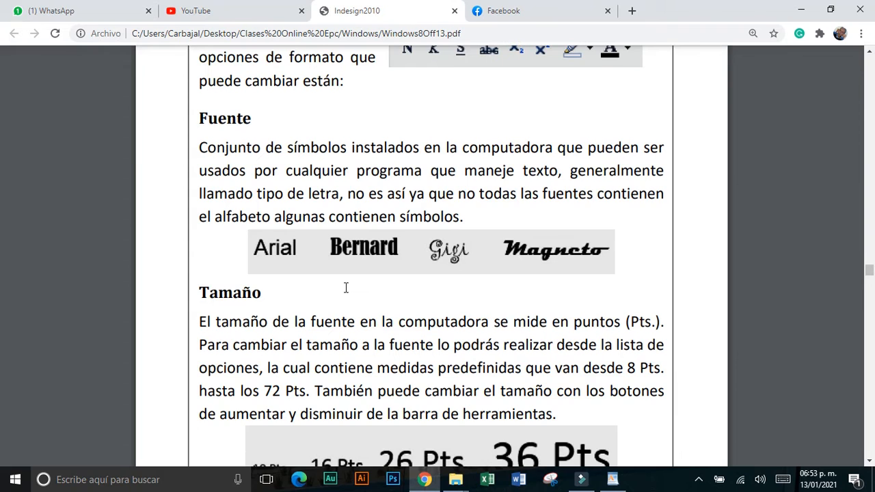
scroll(346, 289, "down", 1)
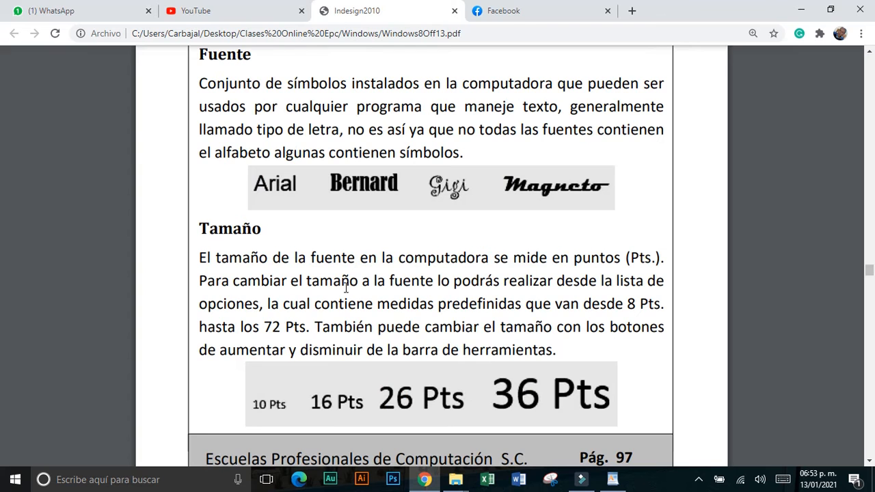
Return to WordPad and change the first paragraph's font to Bodoni MT Black, and finally to BankGothic Lt BT
key("alt+Tab")
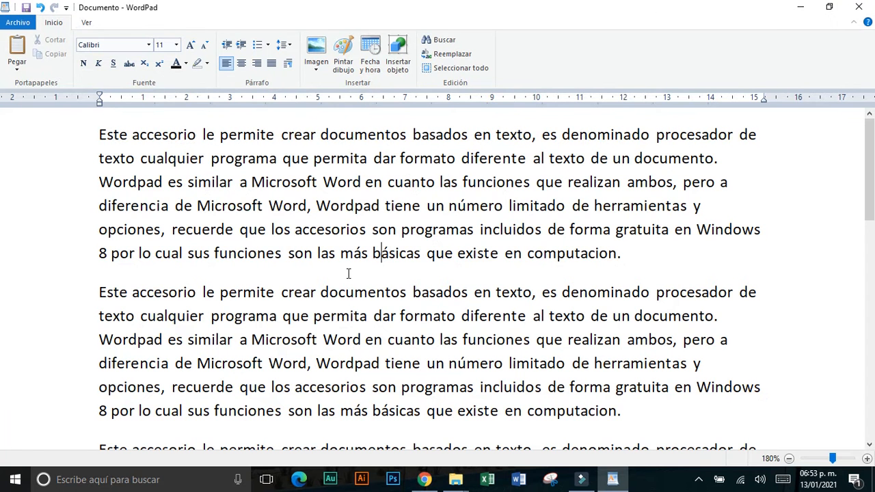
triple_click(331, 205)
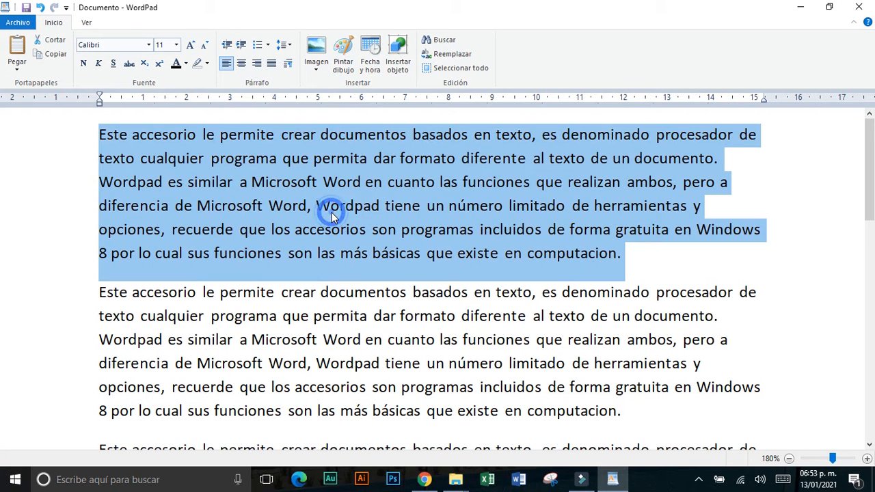
left_click(148, 45)
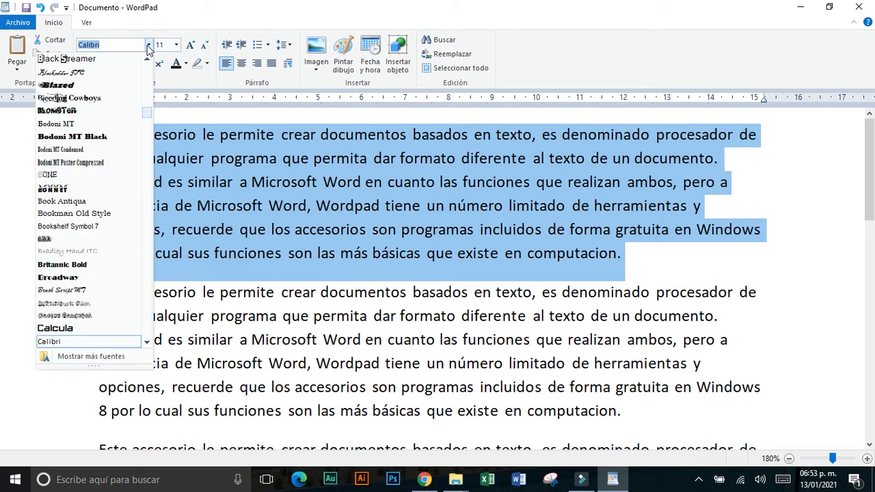
left_click(100, 137)
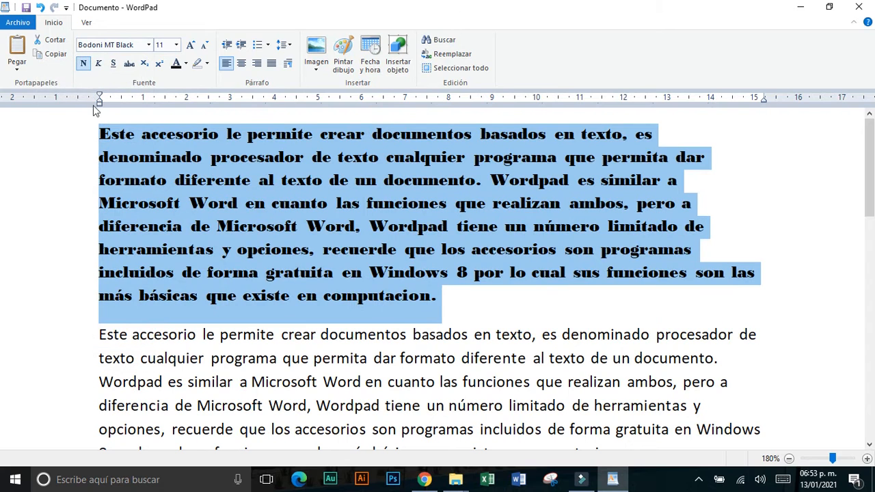
left_click(148, 45)
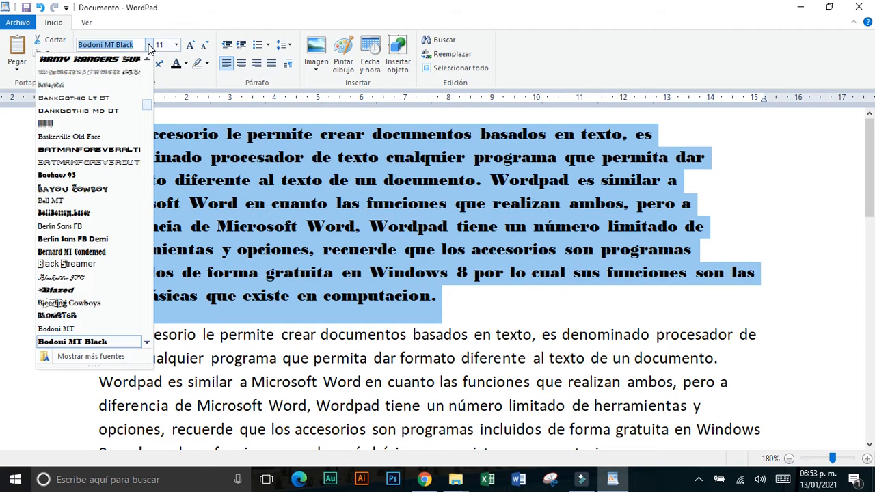
left_click(106, 98)
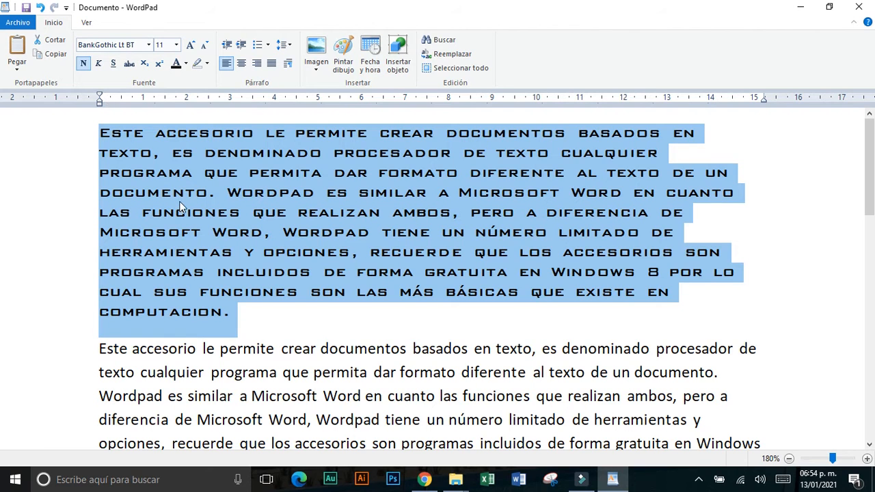
Check the guide's Tamaño section in Chrome, and set WordPad's second paragraph to font sizes 8, 72 and finally 10
left_click(288, 354)
triple_click(289, 354)
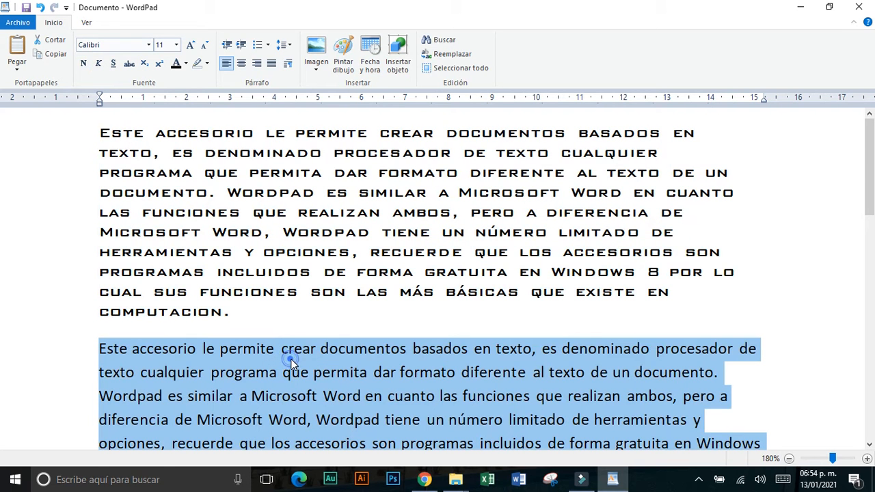
key("alt+Tab")
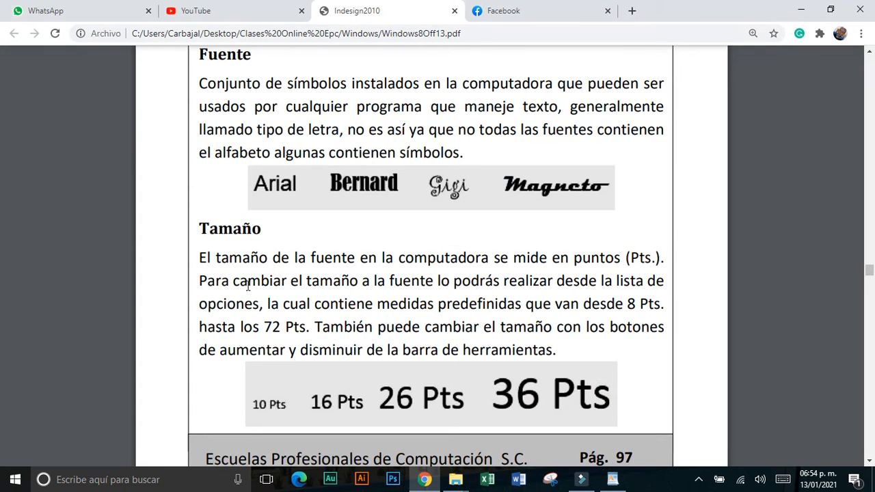
key("alt+Tab")
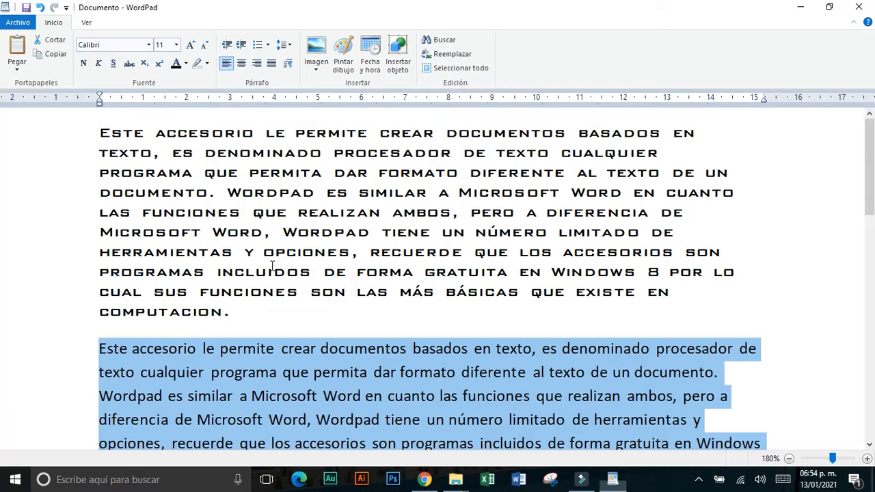
scroll(257, 251, "down", 3)
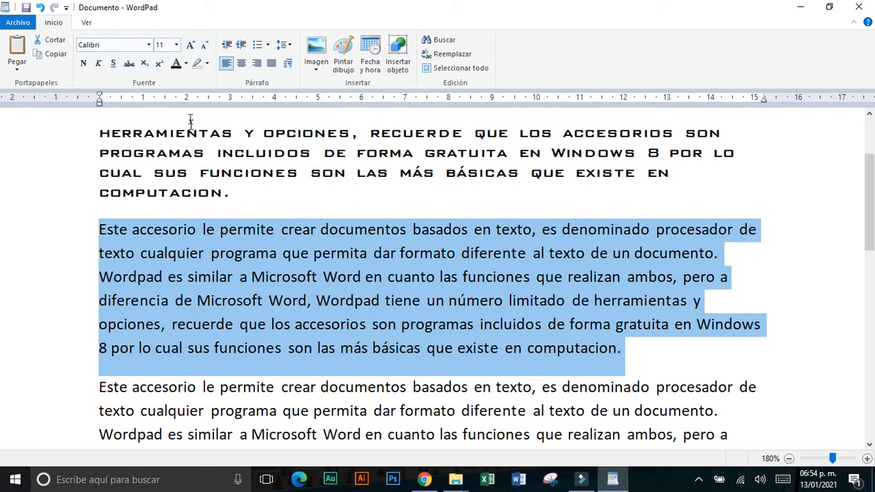
left_click(177, 44)
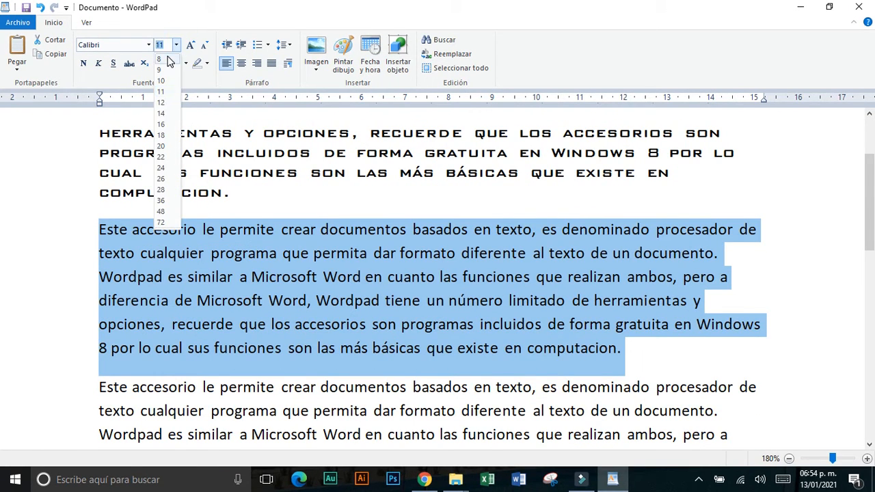
left_click(169, 60)
left_click(177, 44)
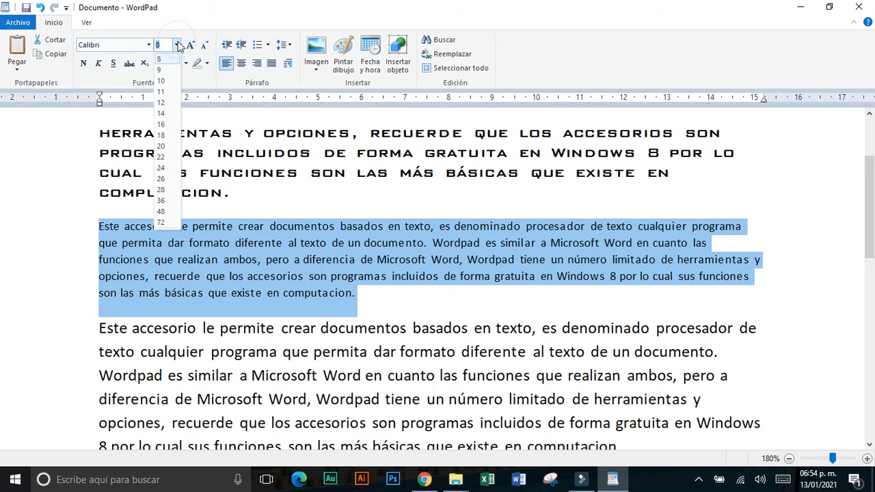
left_click(172, 226)
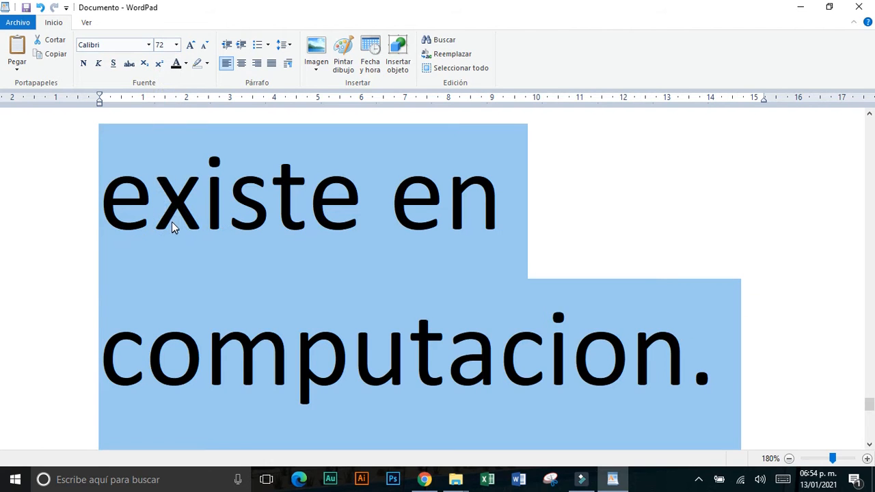
left_click(176, 44)
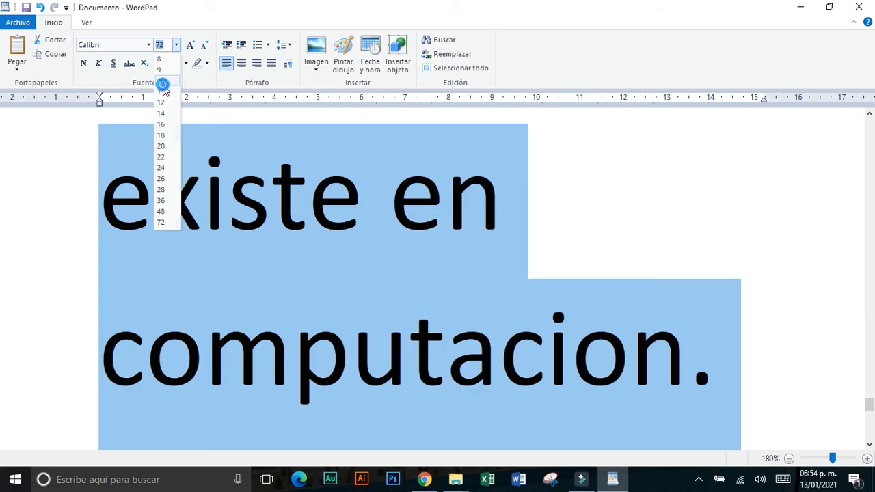
left_click(162, 82)
Grow the second paragraph's font stepwise to 14, shrink it to 5, and enlarge it again to 8
left_click(190, 45)
left_click(190, 46)
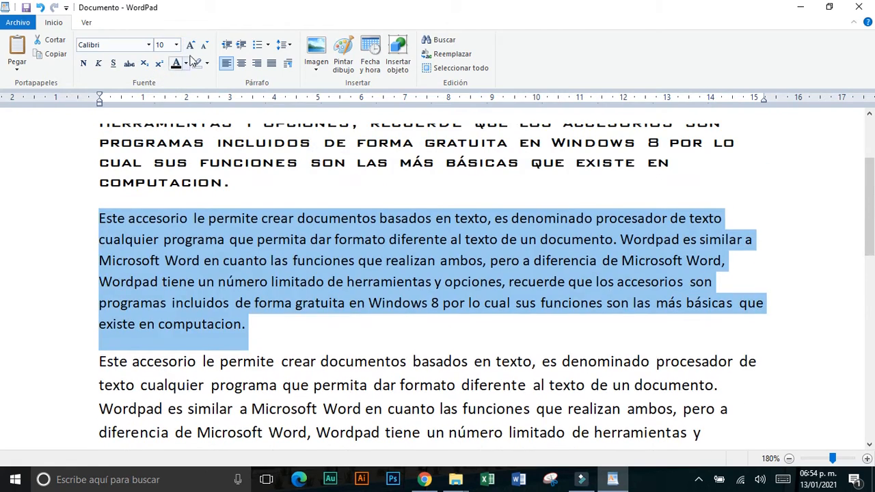
left_click(192, 46)
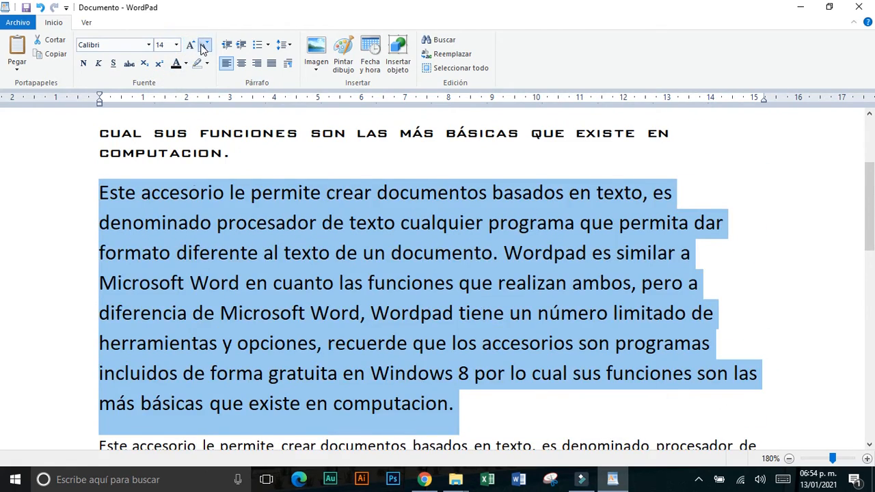
left_click(204, 46)
left_click(204, 46)
left_click(204, 47)
left_click(204, 46)
left_click(204, 46)
left_click(204, 47)
left_click(204, 46)
left_click(204, 46)
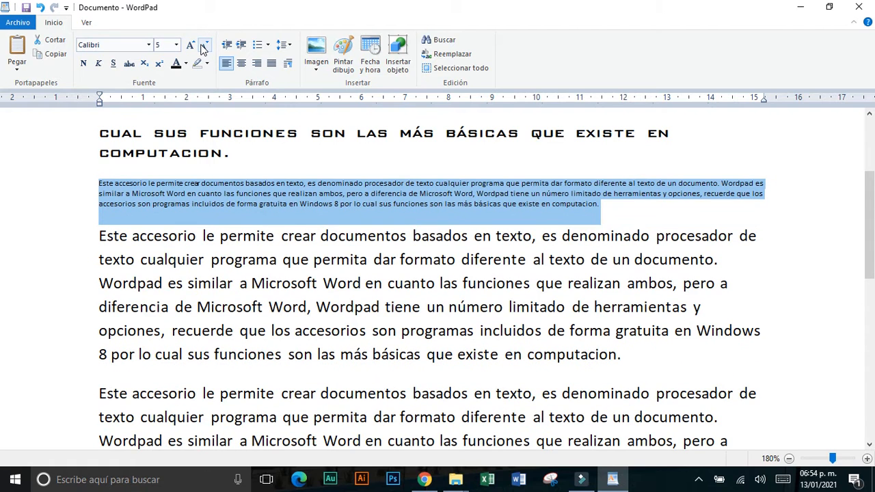
left_click(191, 48)
left_click(191, 48)
left_click(191, 48)
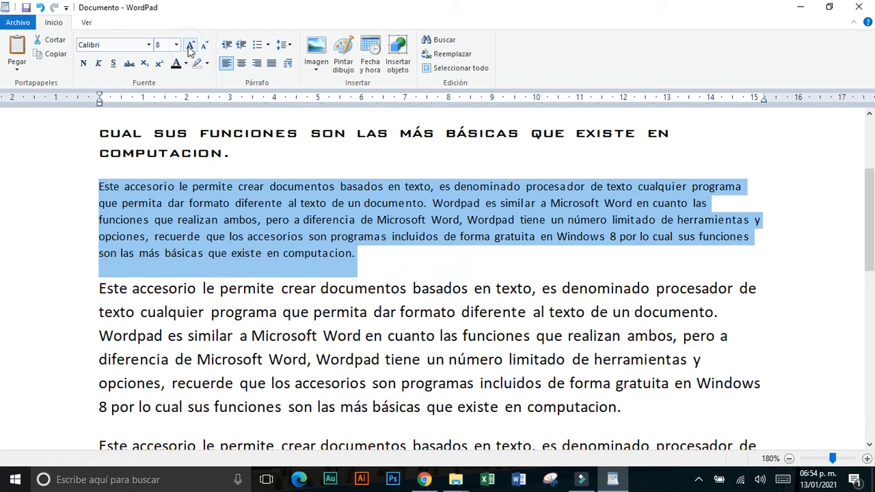
Make the word "permite" bold in the first line of the third paragraph
scroll(208, 208, "up", 1)
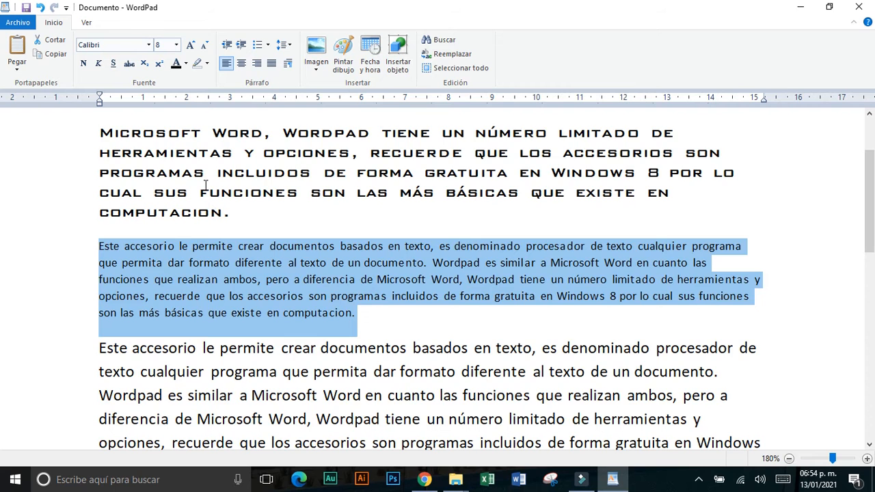
scroll(207, 254, "down", 2)
left_click(209, 272)
double_click(210, 276)
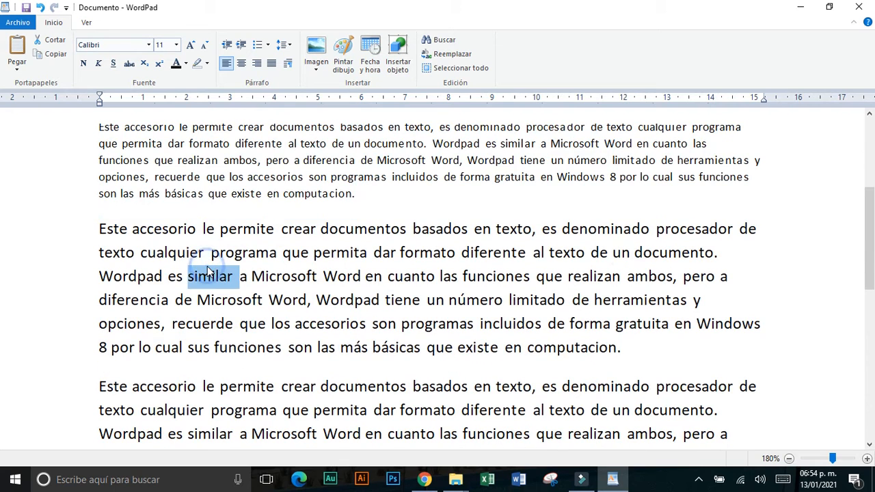
double_click(232, 235)
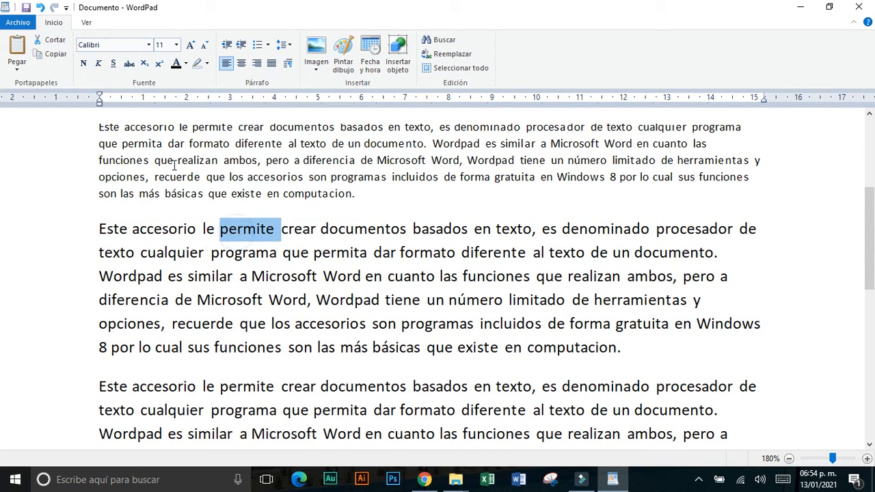
left_click(82, 64)
Italicize "documentos" and underline "basados" in the third paragraph's first line, and clear the selection
double_click(349, 232)
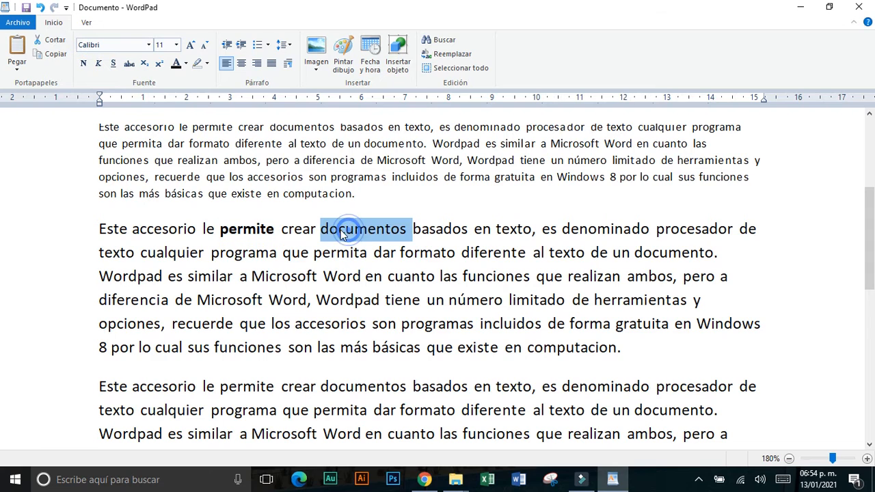
left_click(98, 64)
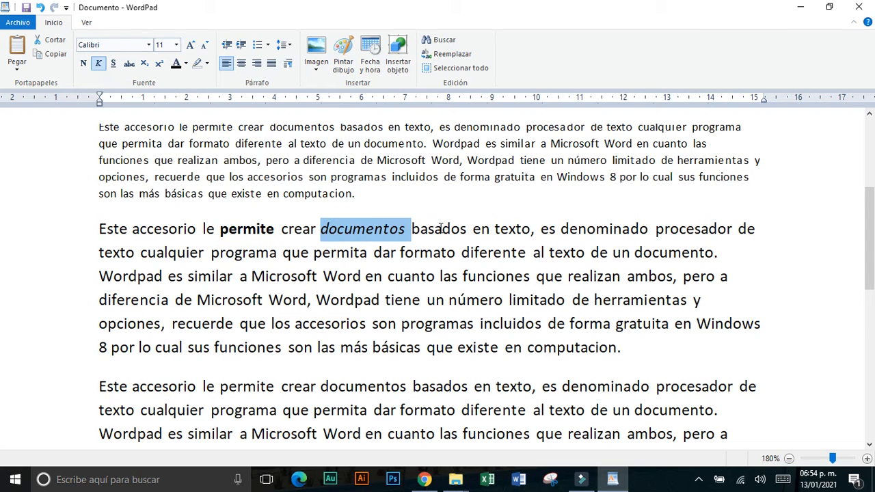
double_click(439, 231)
left_click(113, 64)
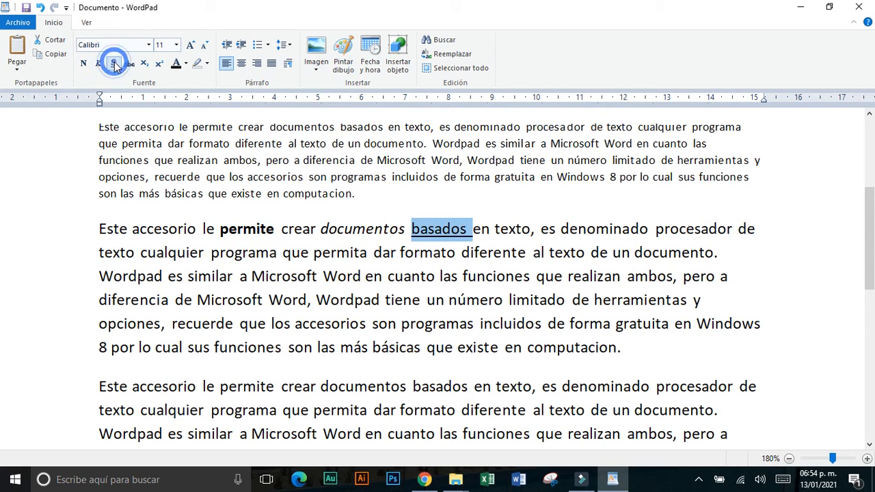
left_click(436, 252)
Format the first "Microsoft" in the third paragraph as bold, italic and underlined
double_click(255, 276)
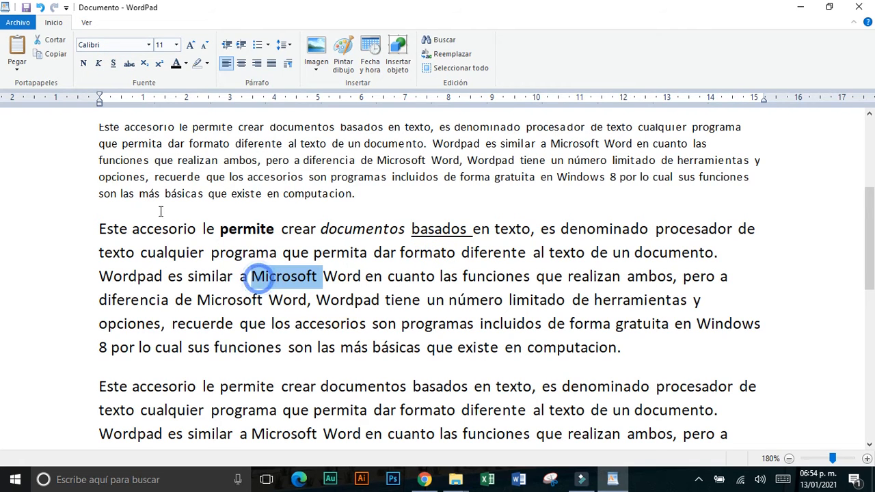
left_click(83, 63)
left_click(98, 63)
left_click(99, 64)
left_click(114, 65)
left_click(99, 63)
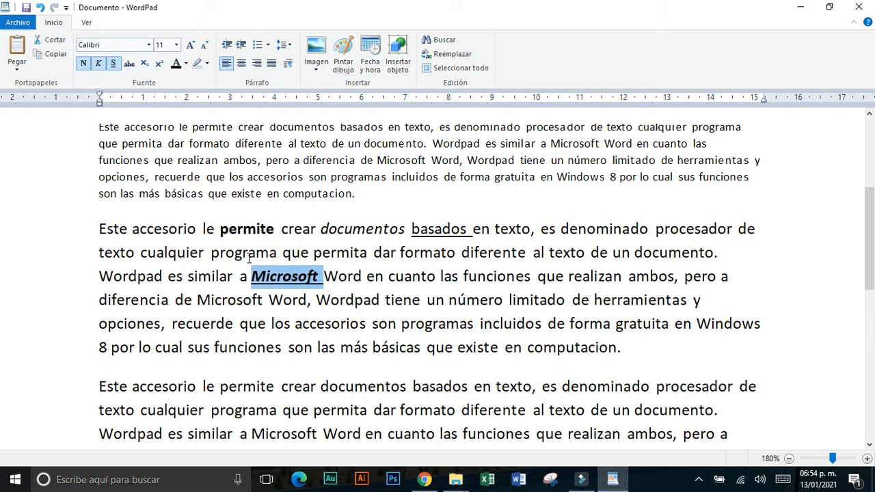
Switch to the PDF guide in Chrome and read the Estilo section on text effects on the page after 97
left_click(424, 479)
scroll(464, 358, "down", 1)
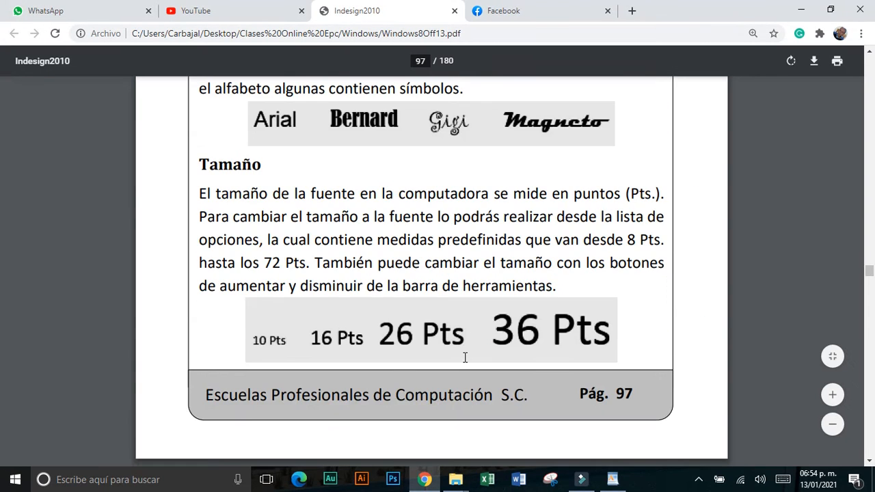
scroll(464, 357, "down", 5)
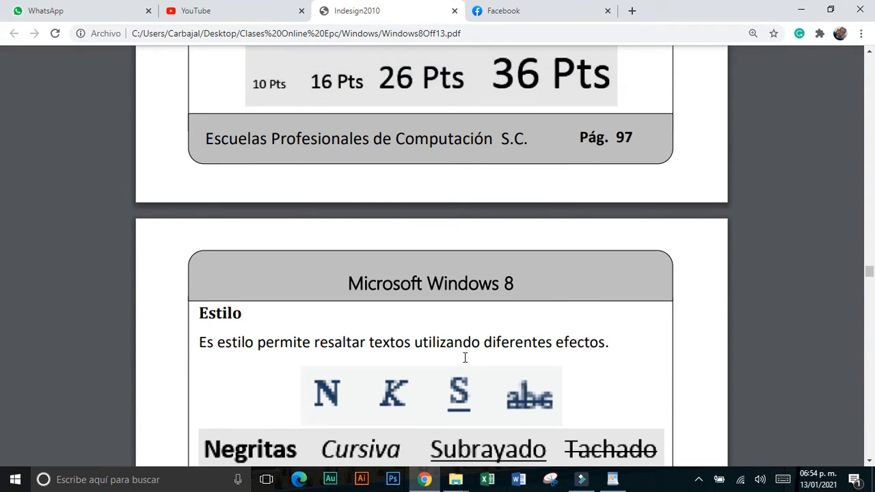
scroll(464, 357, "down", 1)
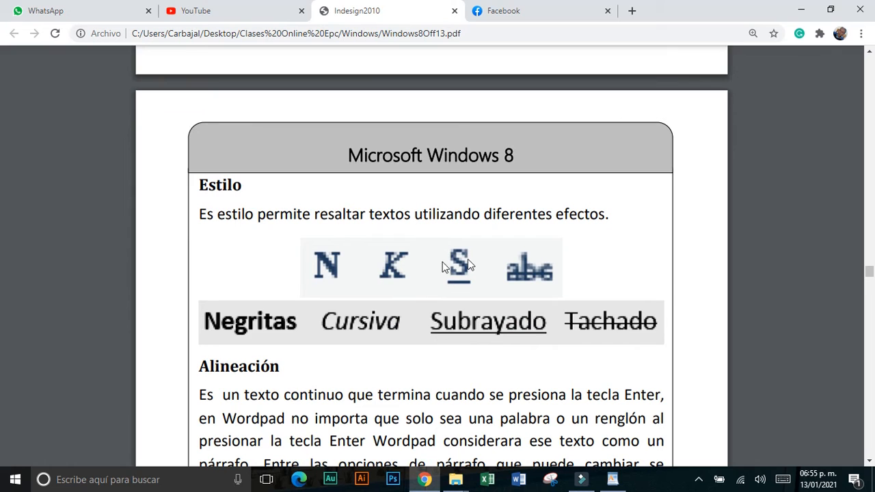
Return to WordPad, strike through the first "Word" in the third paragraph, and clear the selection
key("alt+Tab")
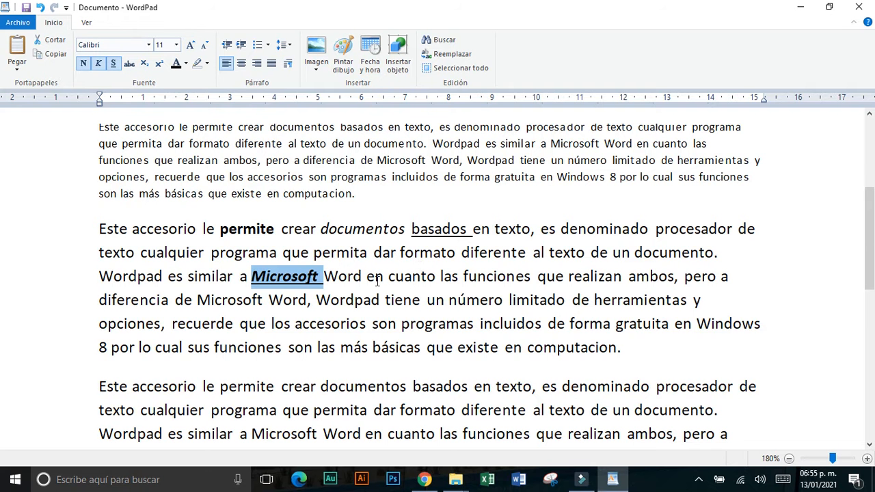
double_click(349, 277)
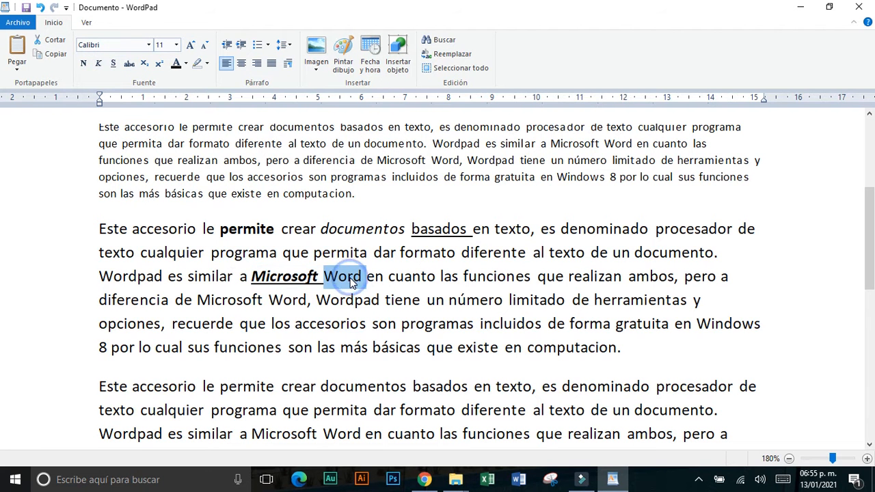
left_click(129, 63)
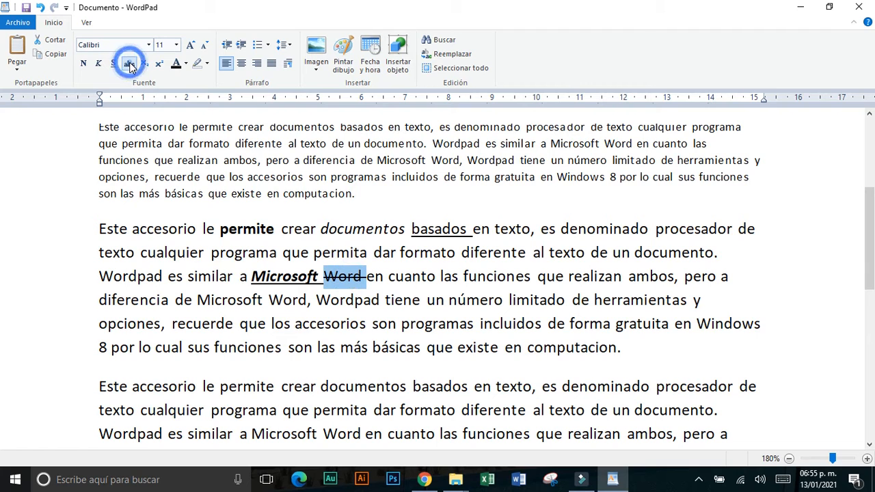
left_click(296, 307)
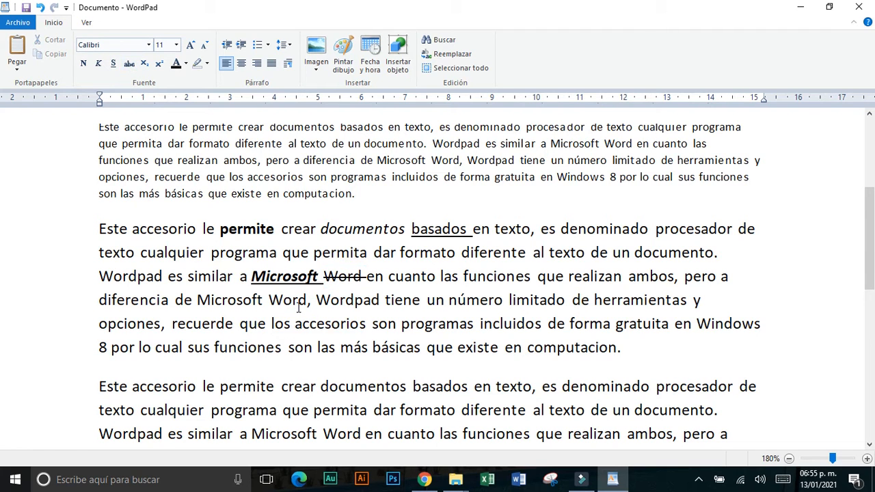
Format "cualquier" in the third paragraph's second line as bold and underlined
scroll(298, 308, "up", 5)
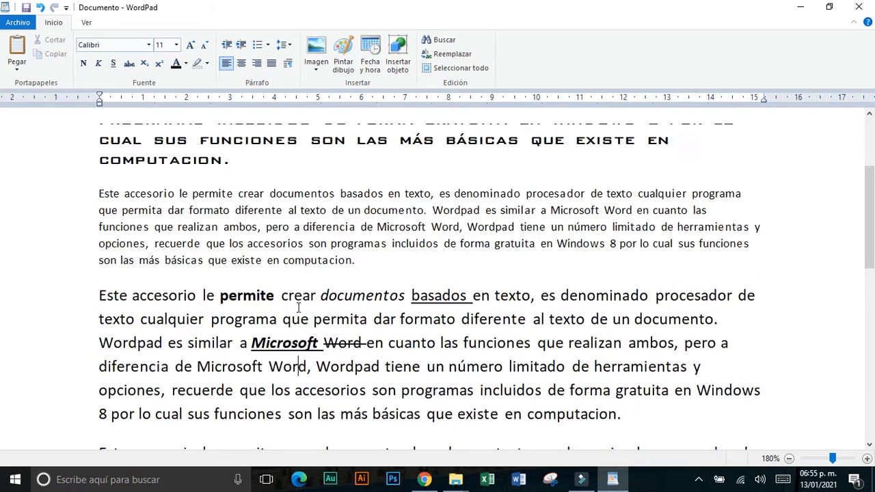
scroll(297, 308, "down", 3)
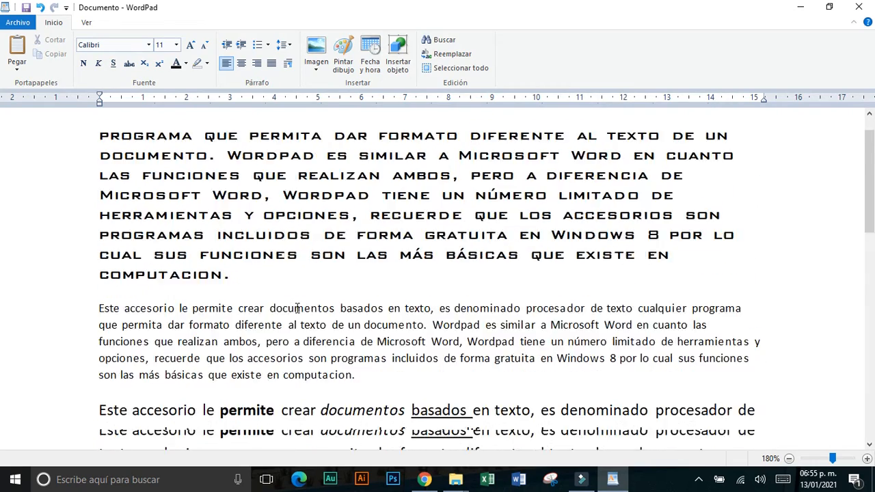
left_click(167, 348)
double_click(167, 349)
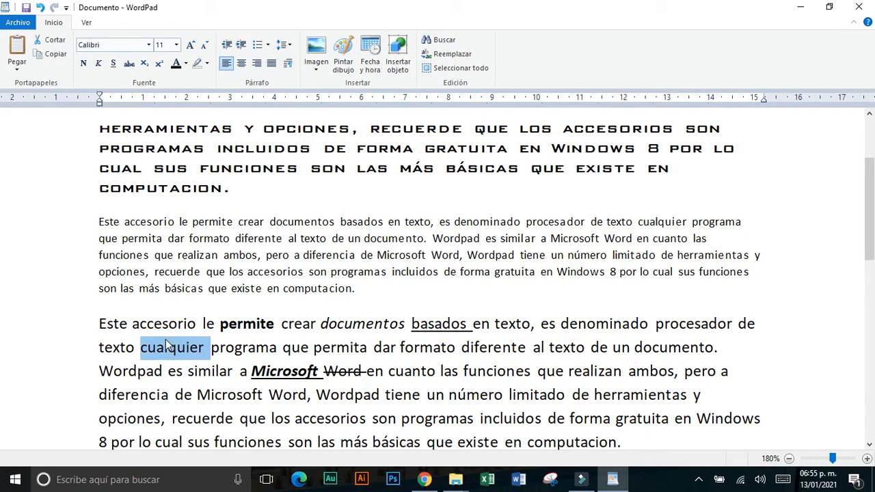
left_click(83, 63)
left_click(114, 63)
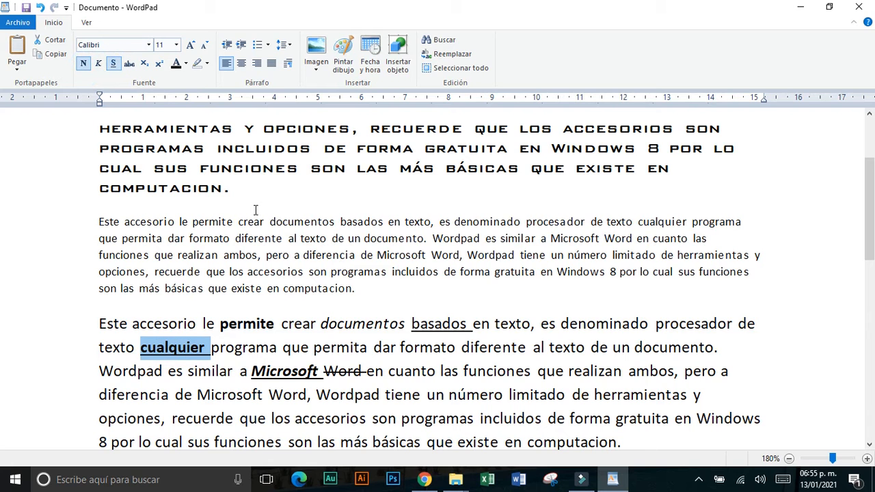
Cycle the whole fourth paragraph through centred, right, justified and left alignment, repeat centred and right, and finish with it justified
key("alt+Tab")
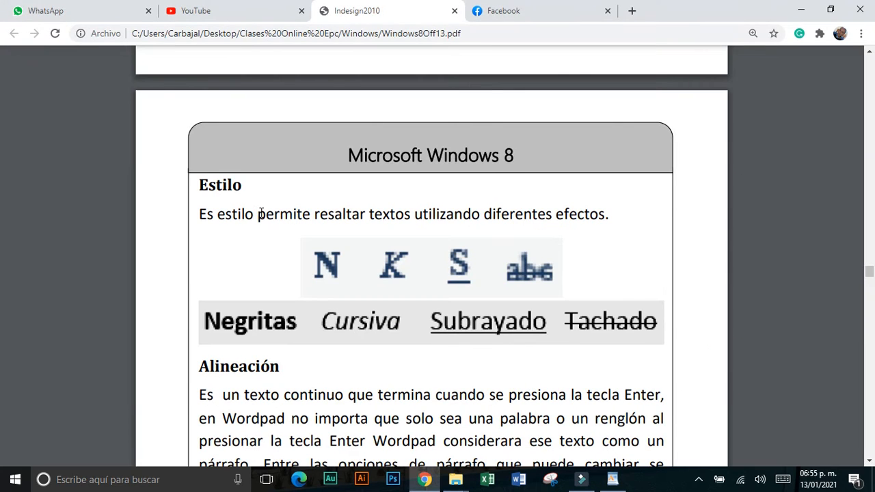
key("alt+Tab")
scroll(356, 304, "down", 8)
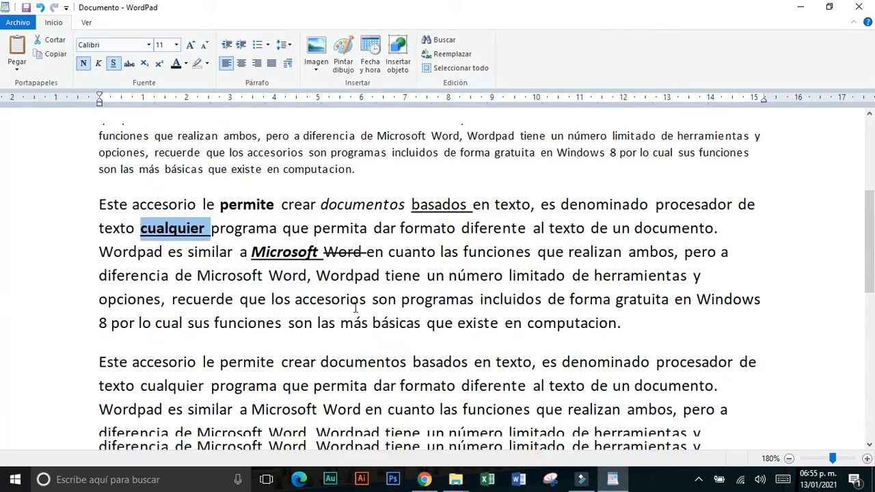
scroll(356, 304, "down", 1)
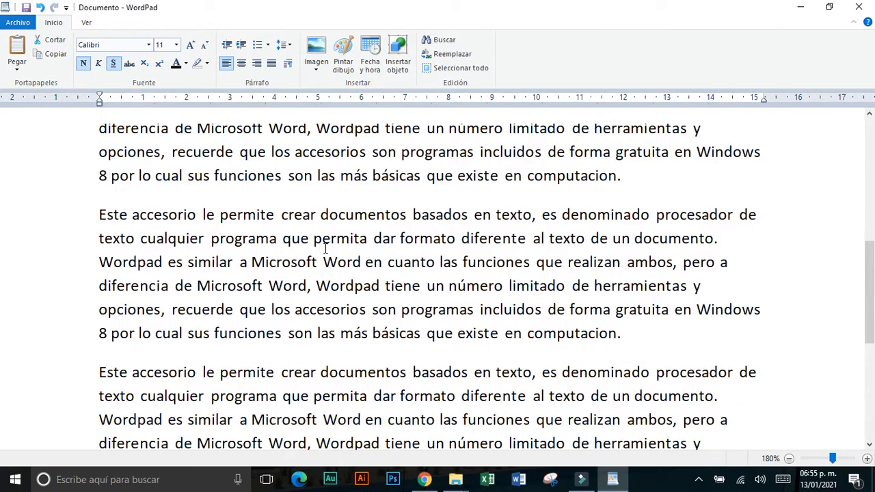
triple_click(326, 245)
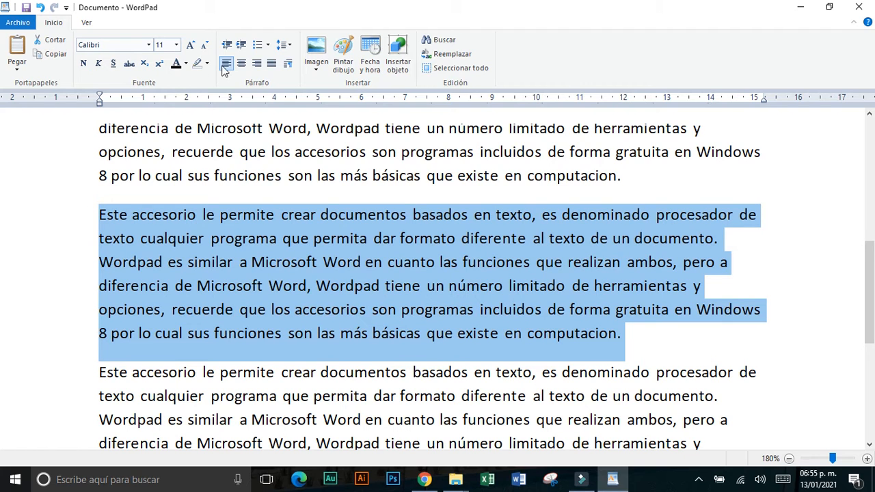
left_click(241, 62)
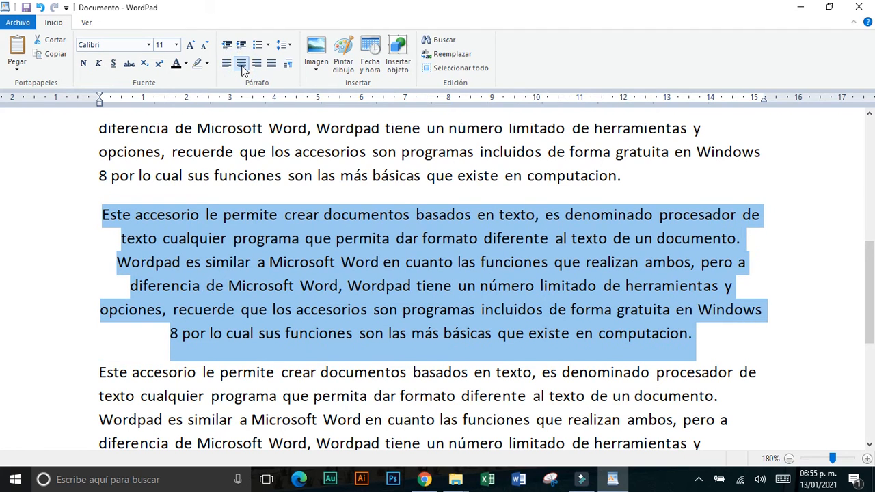
left_click(257, 64)
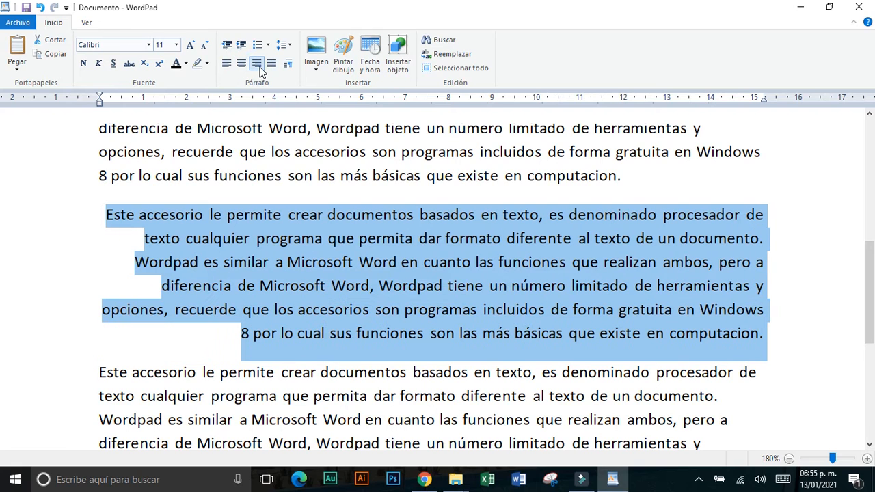
left_click(271, 64)
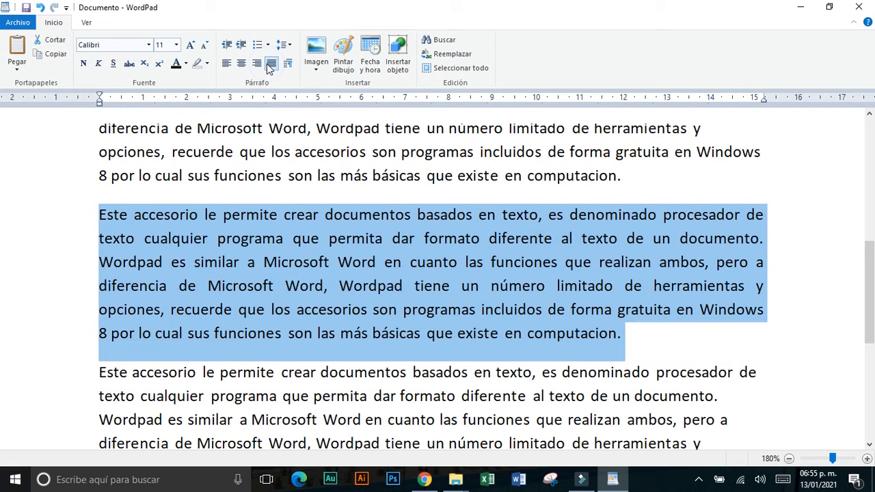
left_click(227, 63)
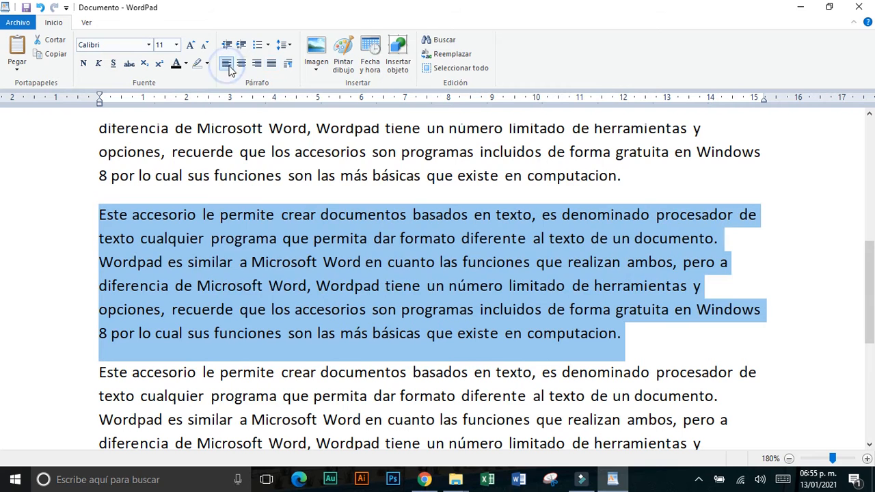
left_click(243, 64)
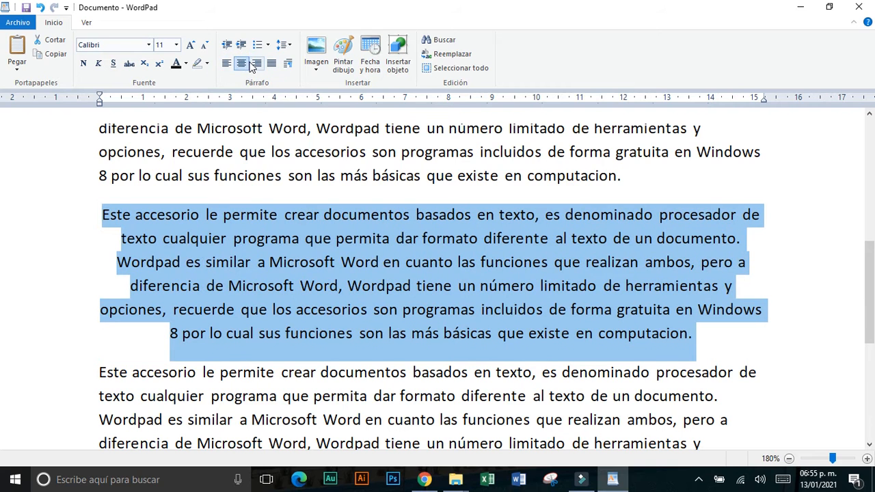
left_click(257, 63)
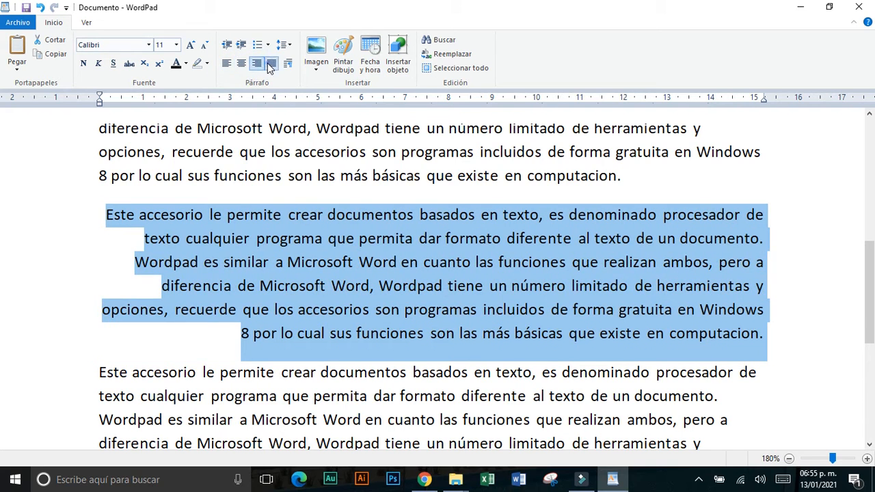
left_click(271, 64)
Switch to the PDF guide in Chrome and read the Alineación section through the start of Opciones insertar
key("alt+Tab")
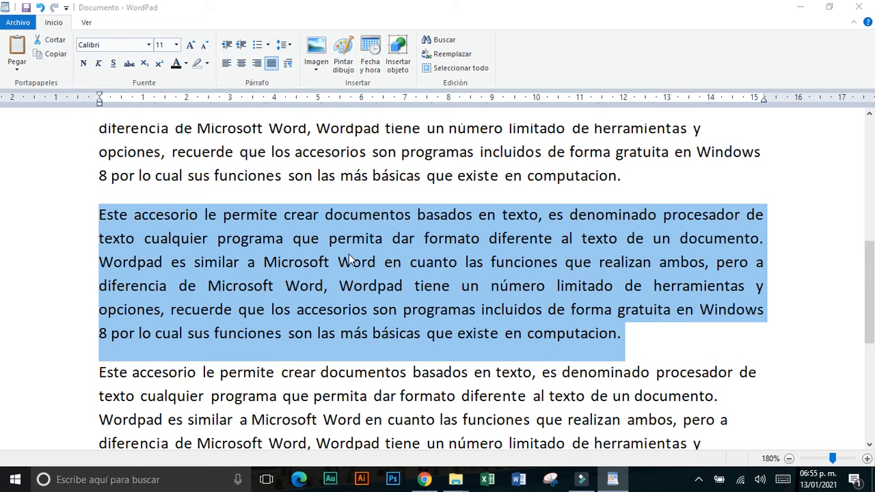
scroll(422, 352, "down", 1)
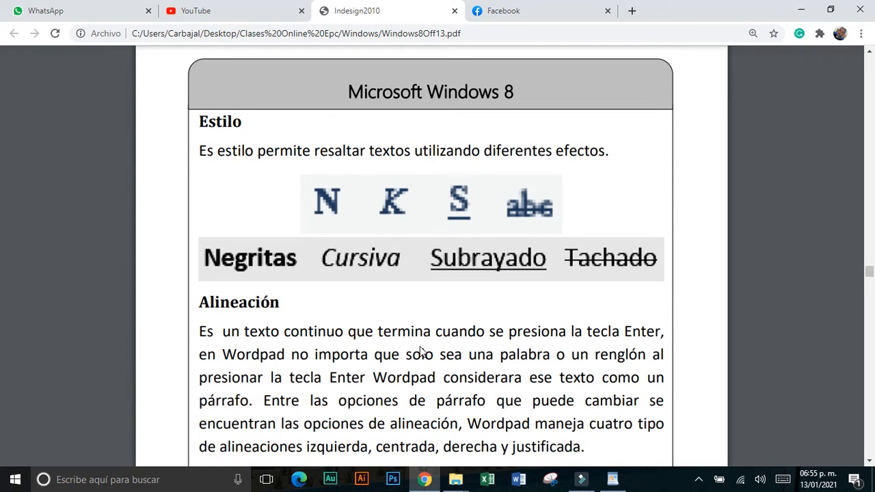
scroll(422, 352, "down", 3)
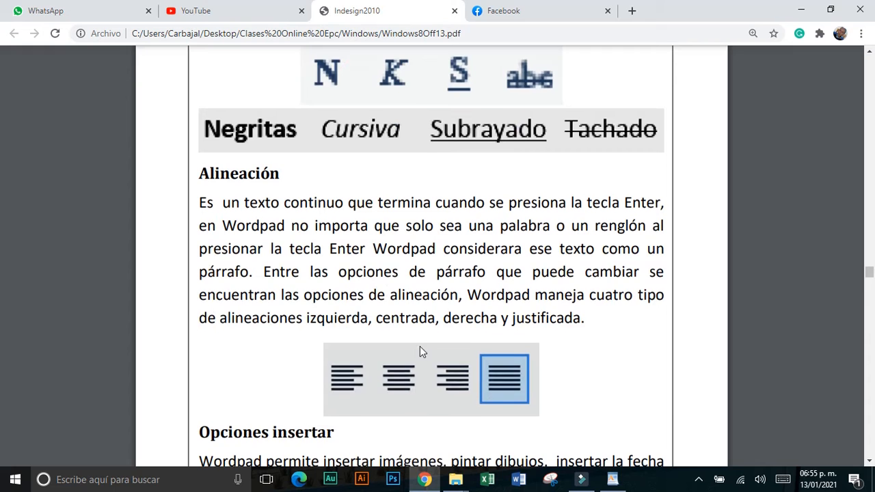
scroll(420, 345, "down", 1)
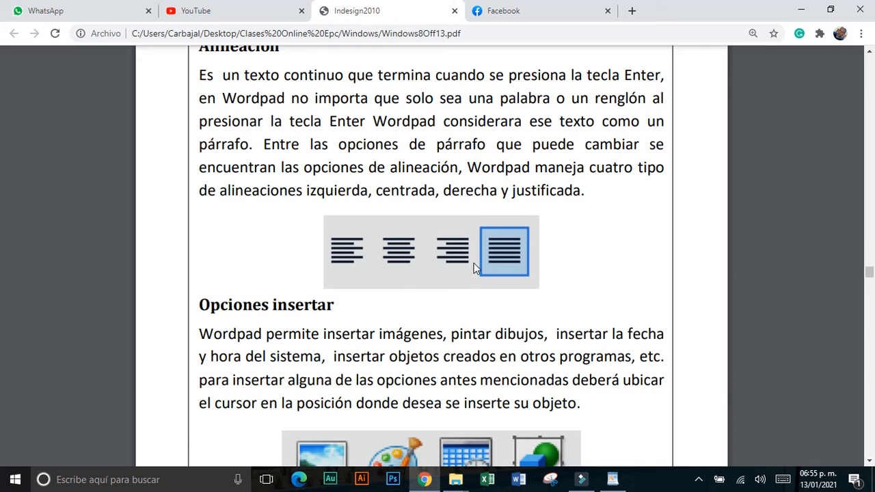
Return to WordPad and set the font colour of the selected fourth paragraph to blue
key("alt+Tab")
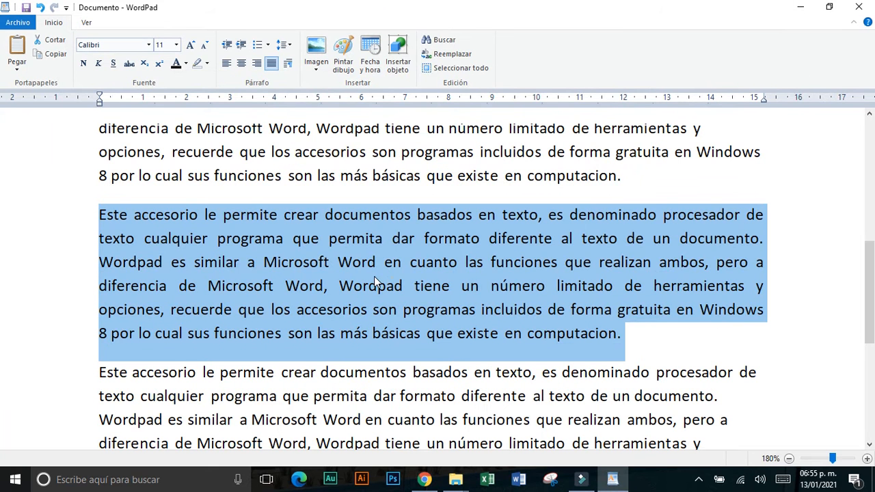
left_click(186, 64)
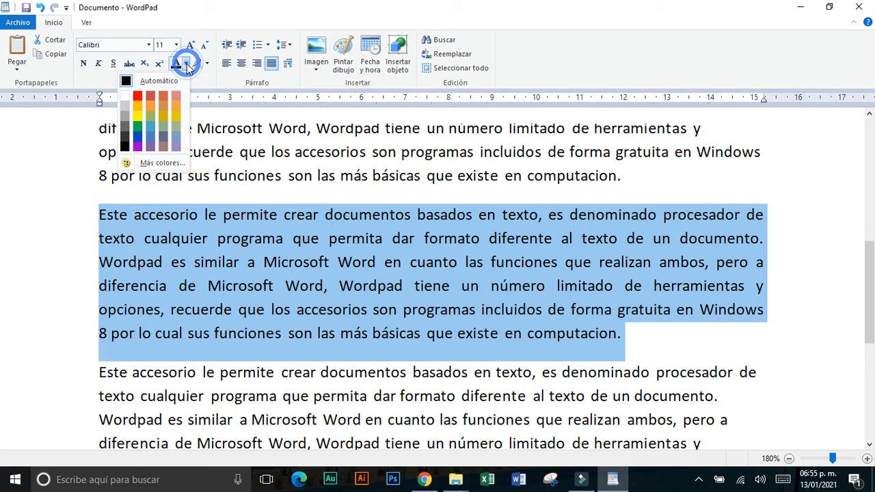
left_click(138, 137)
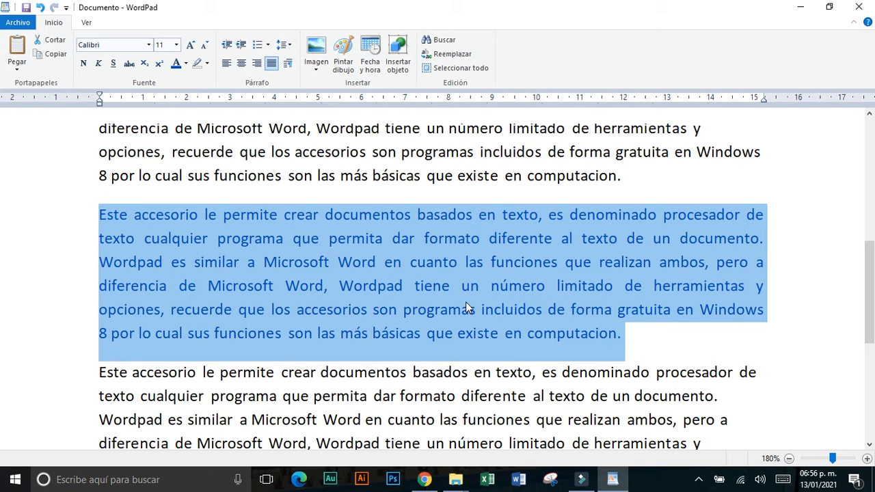
Select the first paragraph and review its available fonts and font sizes without choosing any
scroll(421, 308, "up", 6)
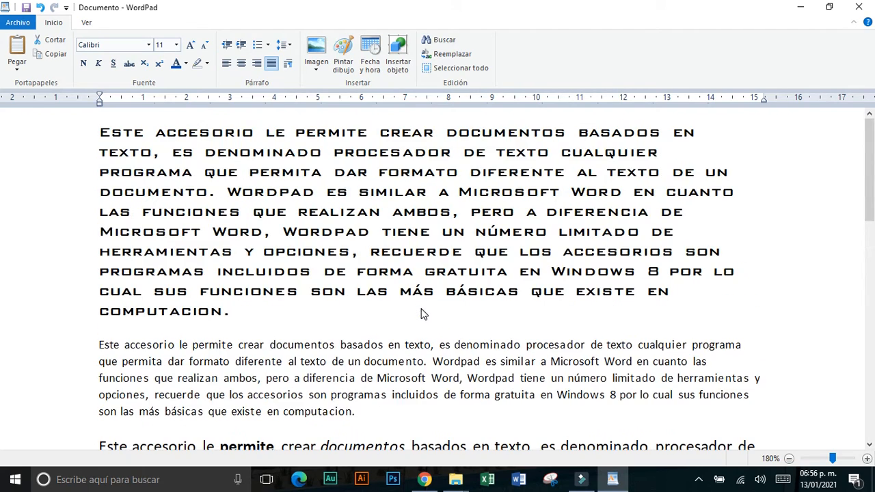
triple_click(369, 233)
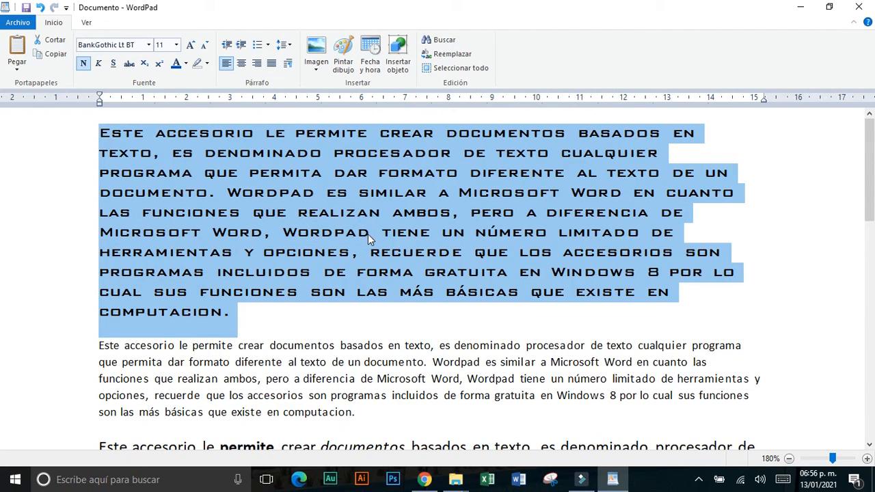
left_click(148, 45)
left_click(175, 46)
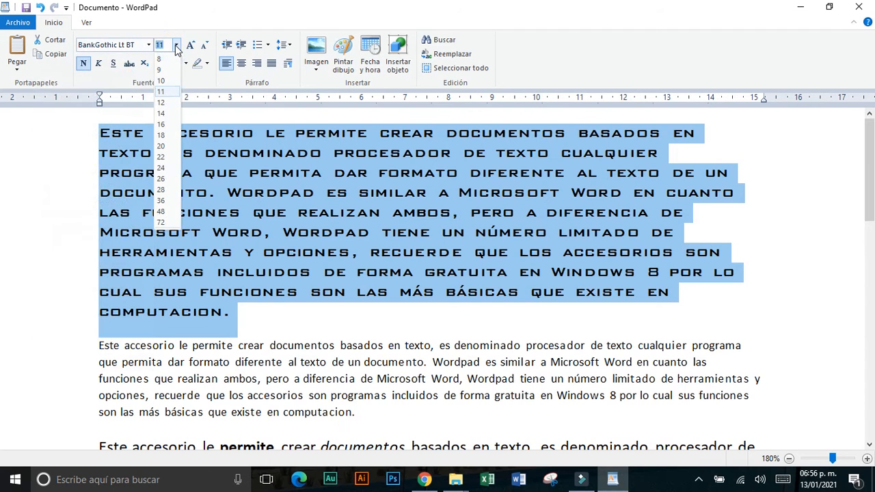
left_click(176, 46)
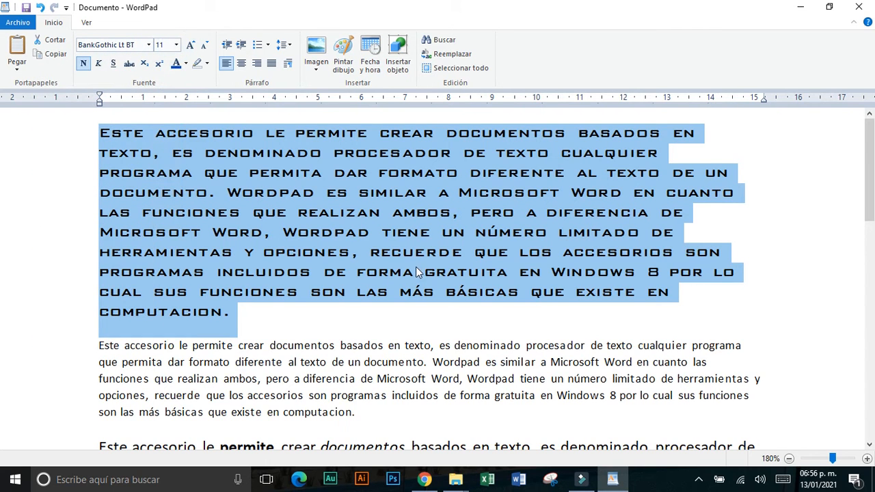
Look over the formatted paragraphs, select the last one, and switch to the PDF guide in Chrome
scroll(416, 266, "down", 2)
scroll(419, 274, "down", 1)
scroll(334, 300, "down", 2)
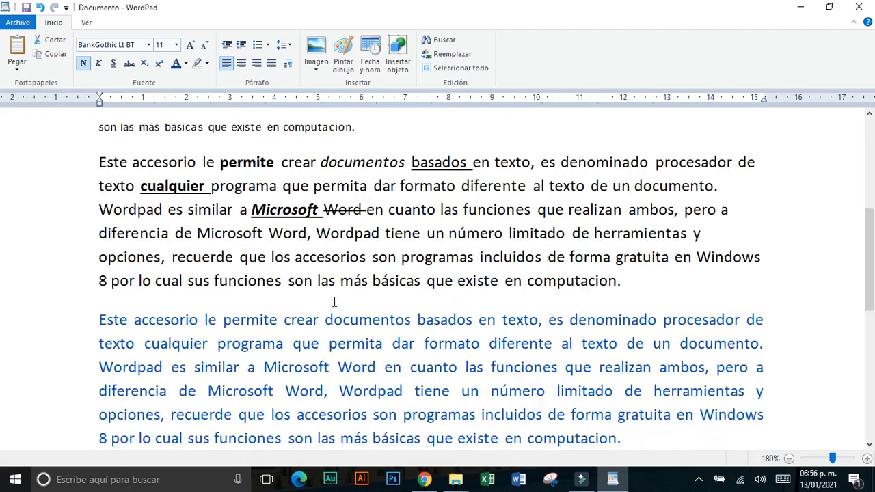
scroll(335, 303, "down", 6)
scroll(328, 302, "up", 2)
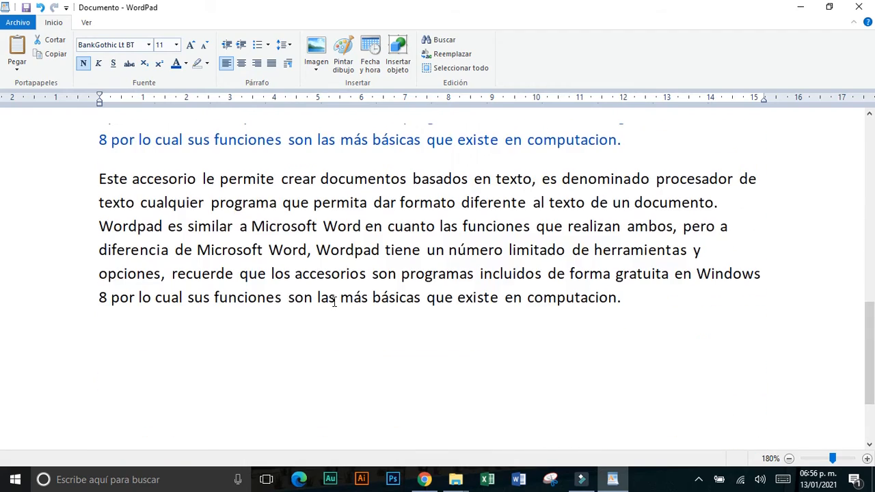
triple_click(347, 251)
key("alt+Tab")
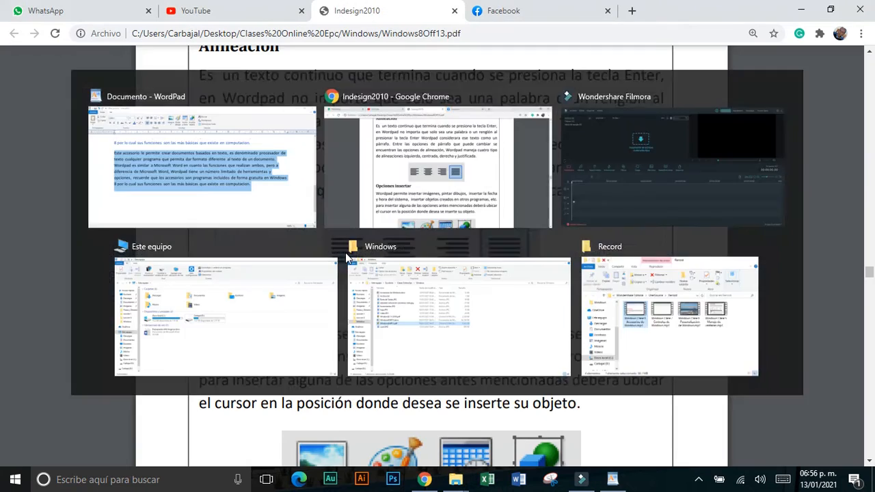
Read the Portapapeles de Windows and Cortar sections on page 99 of the PDF guide
scroll(345, 263, "down", 6)
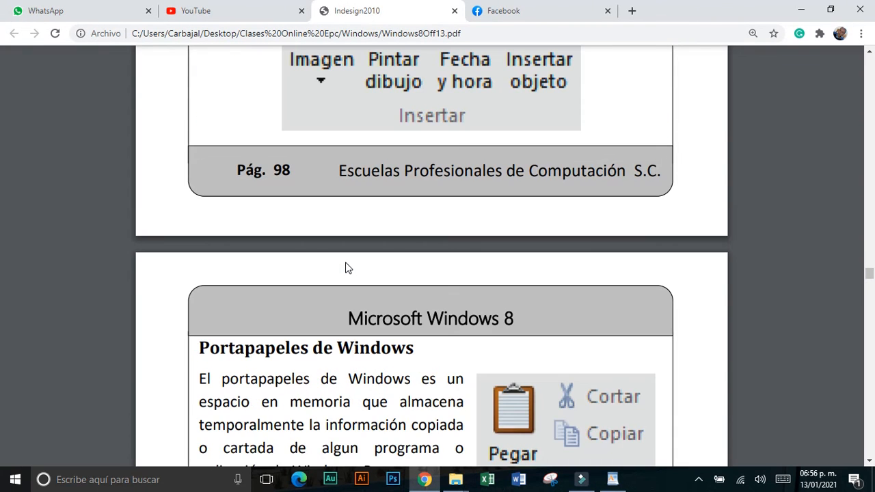
scroll(346, 267, "down", 3)
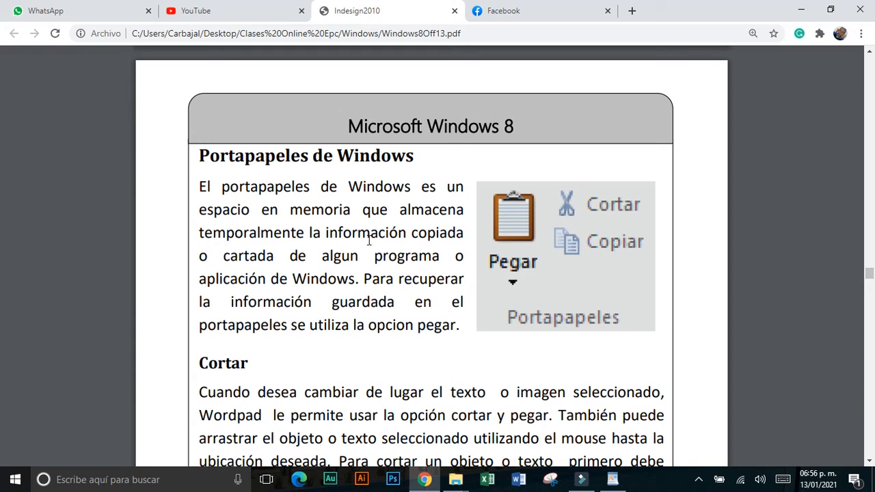
scroll(491, 255, "down", 2)
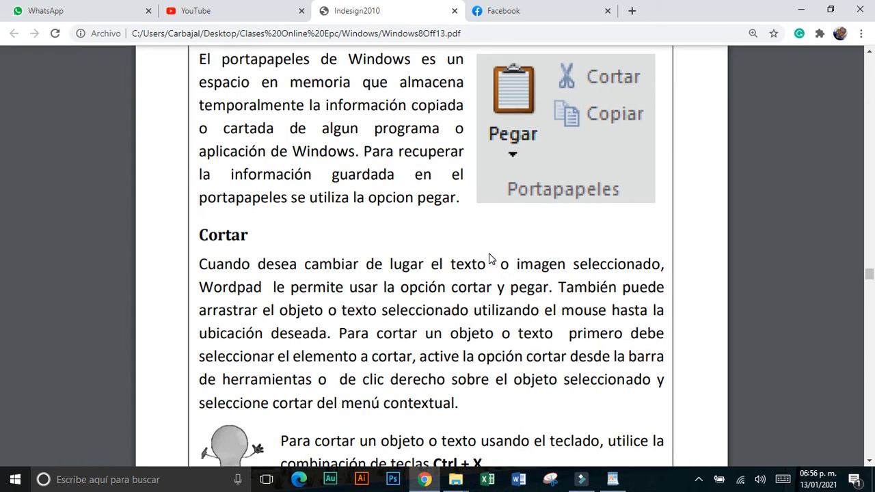
scroll(490, 255, "down", 1)
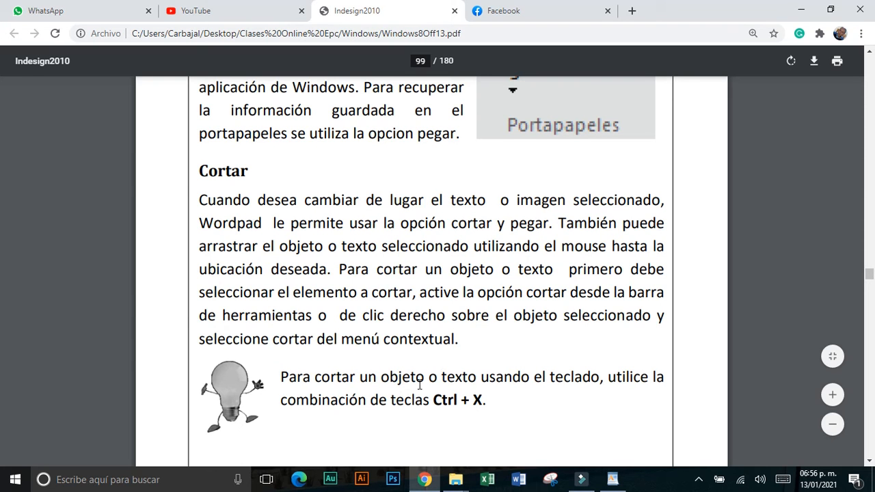
Switch to WordPad, cut the selected last paragraph and paste it back in the same place
key("alt+Tab")
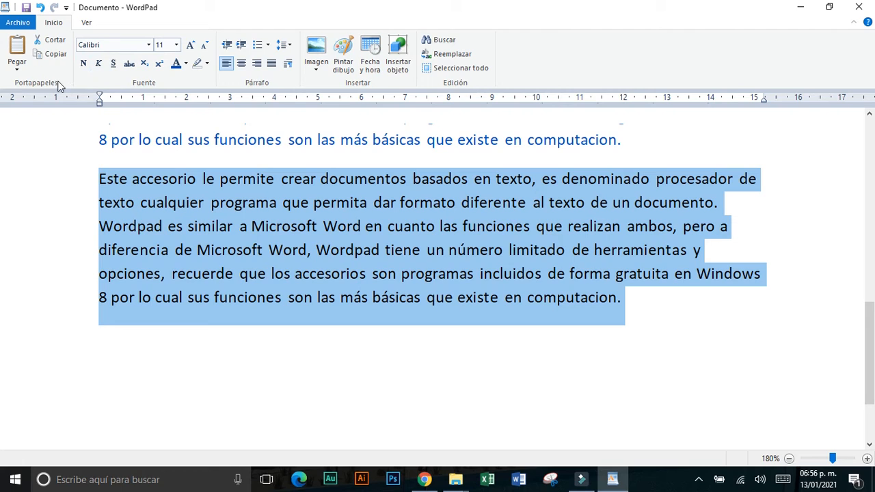
left_click(58, 42)
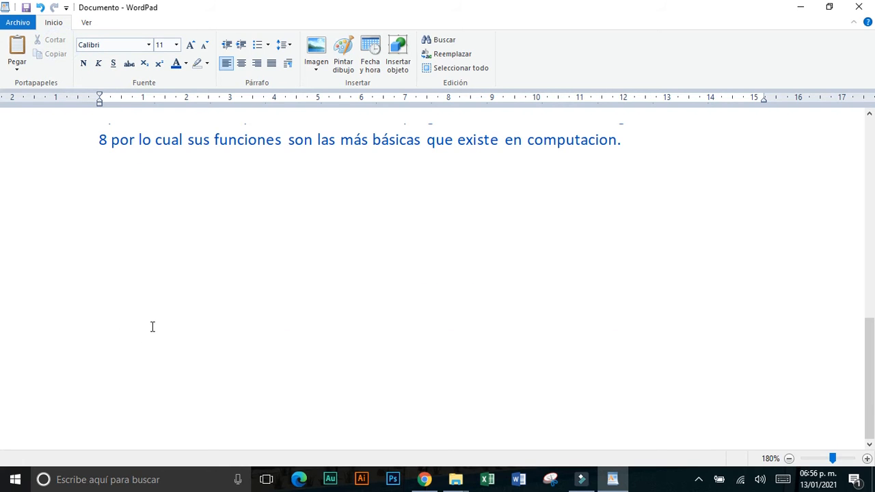
left_click(19, 58)
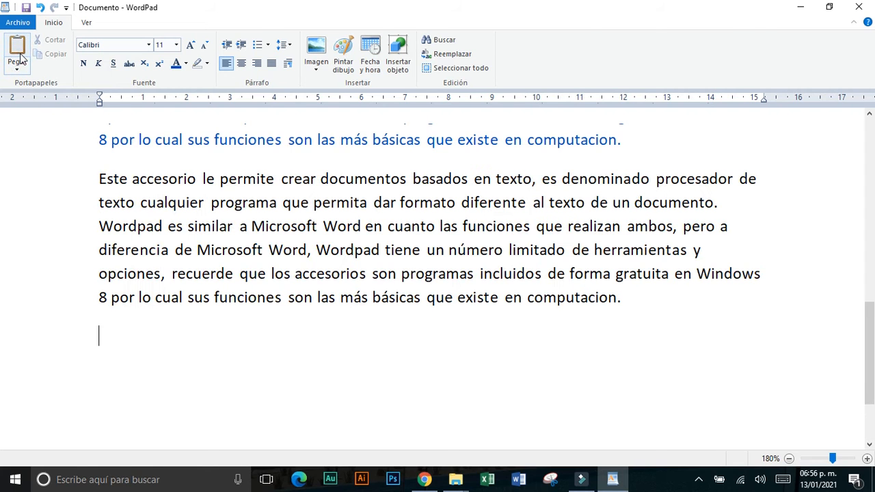
Copy the last paragraph, paste a duplicate below it, and undo the paste
triple_click(194, 226)
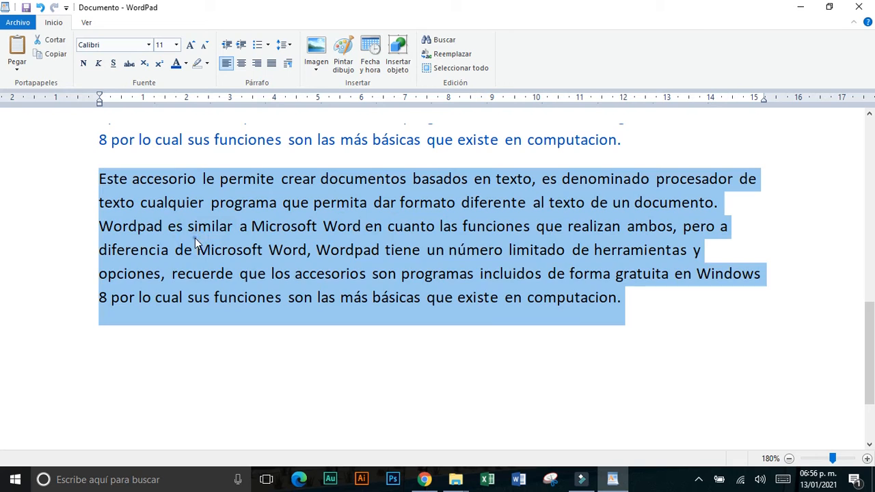
left_click(61, 58)
left_click(132, 350)
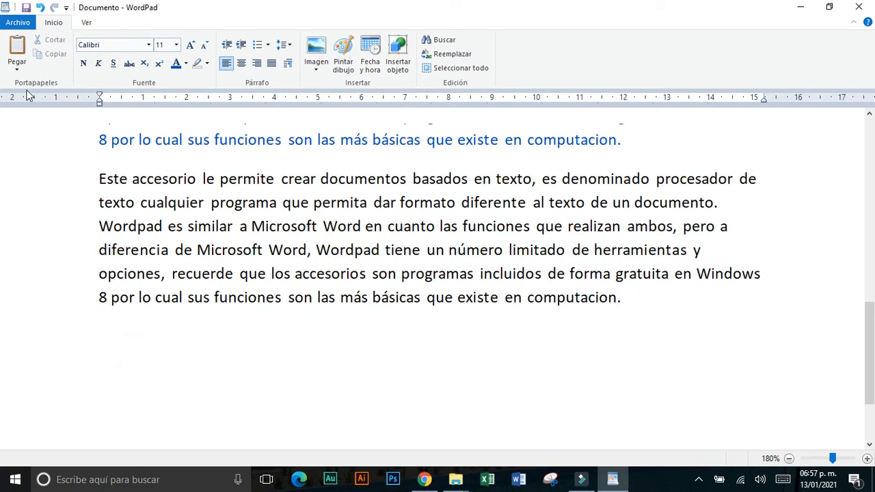
left_click(17, 44)
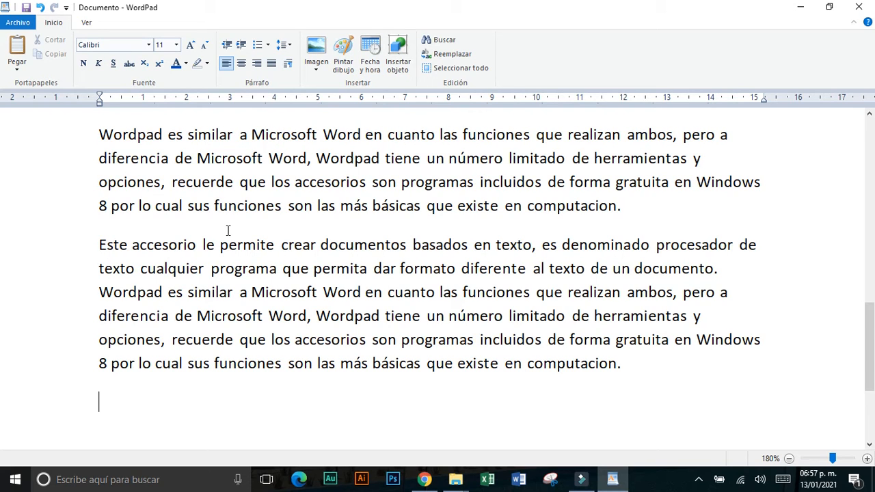
key("ctrl+z")
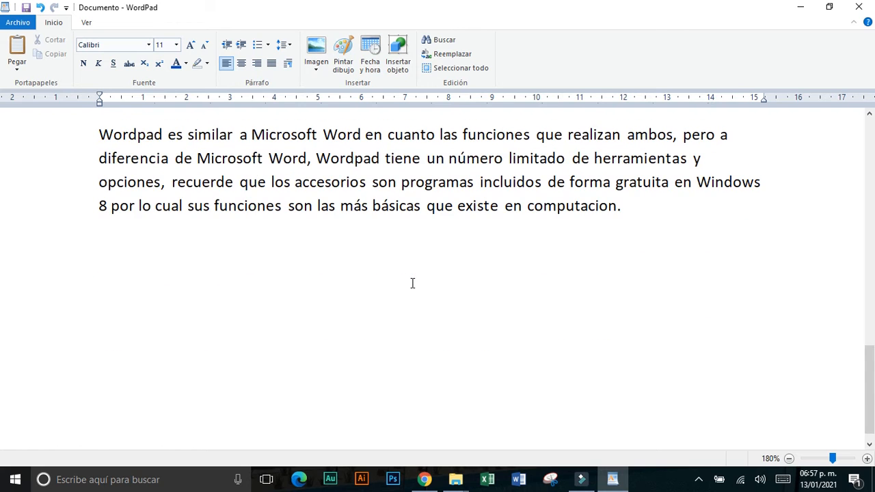
Switch to the PDF guide in Chrome and read the Copiar and Pegar sections
key("alt+Tab")
scroll(412, 282, "down", 3)
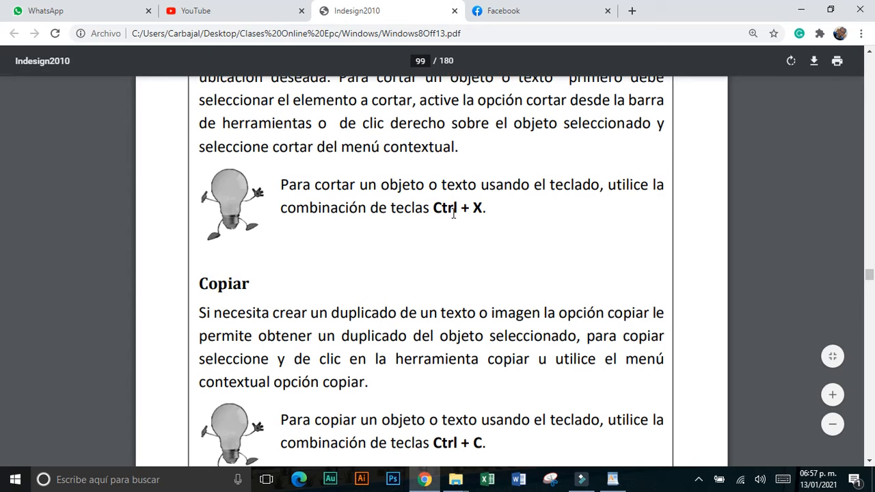
scroll(453, 214, "down", 1)
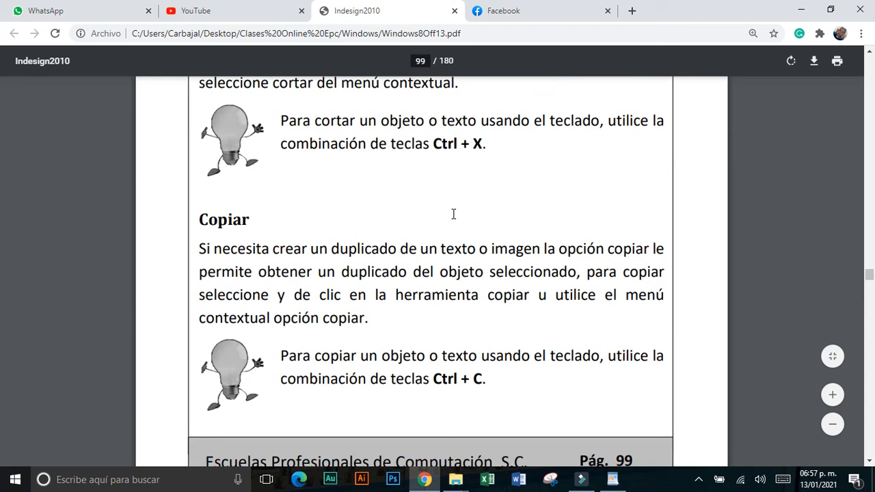
scroll(453, 214, "down", 2)
scroll(454, 214, "down", 1)
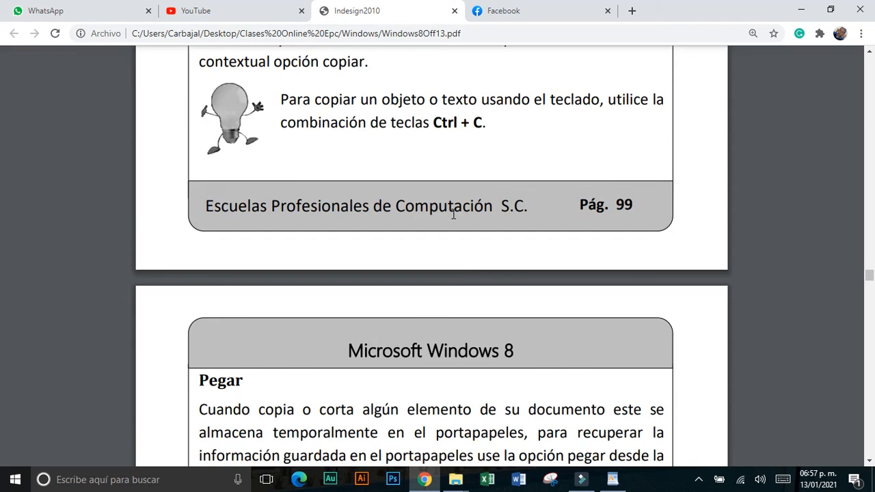
scroll(453, 214, "down", 2)
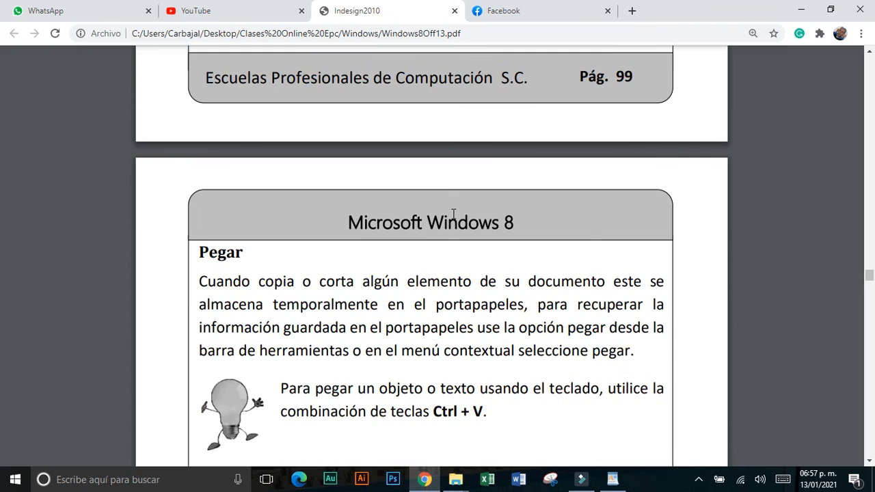
Return to WordPad and copy the word "Wordpad" from the last paragraph onto the empty line below it
key("alt+Tab")
double_click(333, 164)
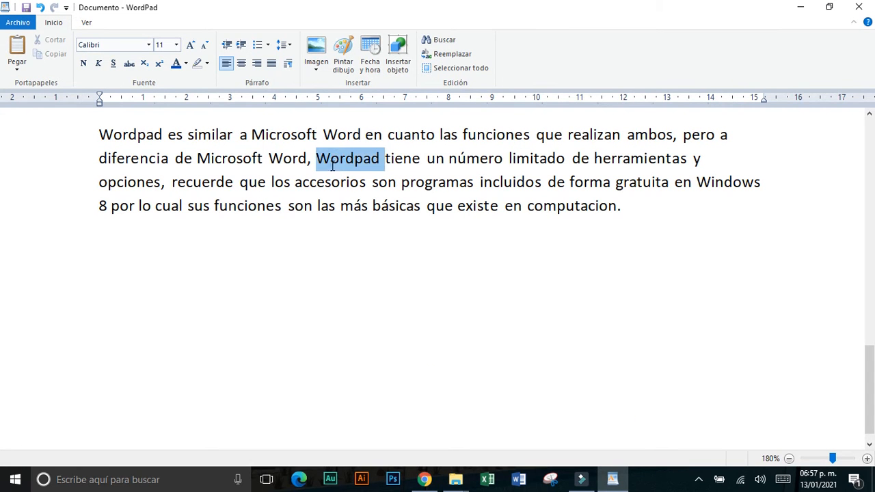
left_click(285, 244)
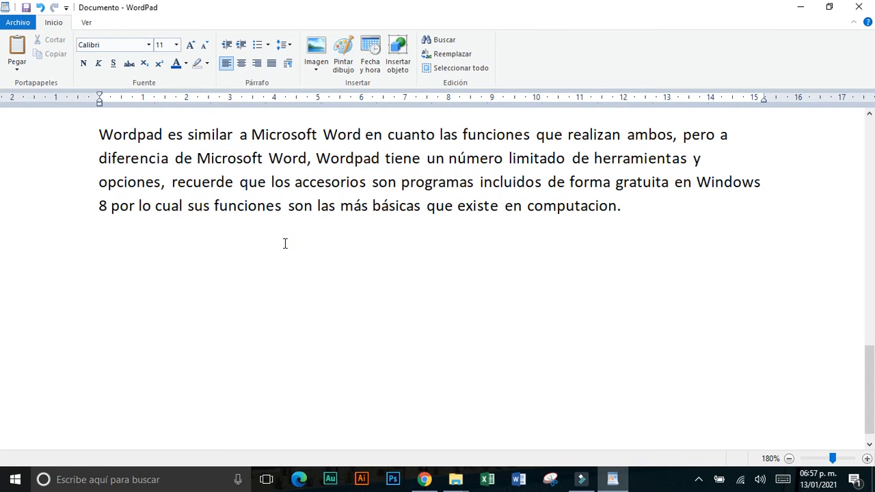
key("ctrl+v")
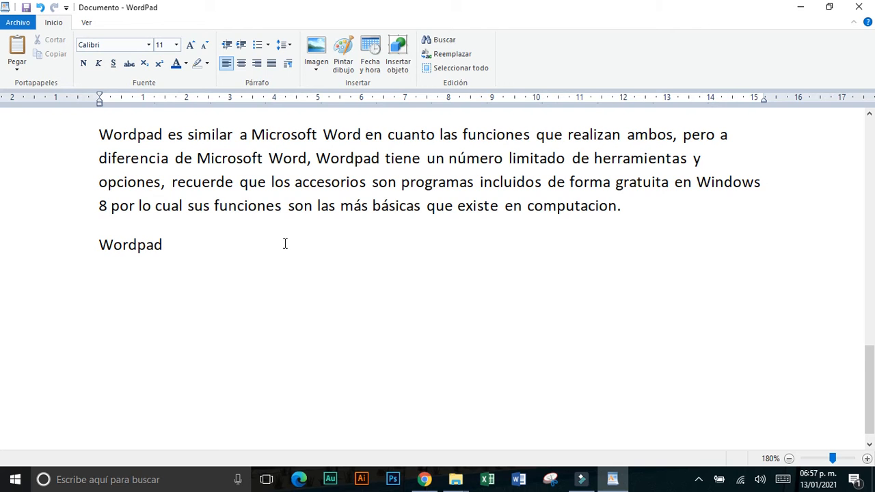
Copy the whole last paragraph and paste it a few lines below the single word "Wordpad"
triple_click(291, 184)
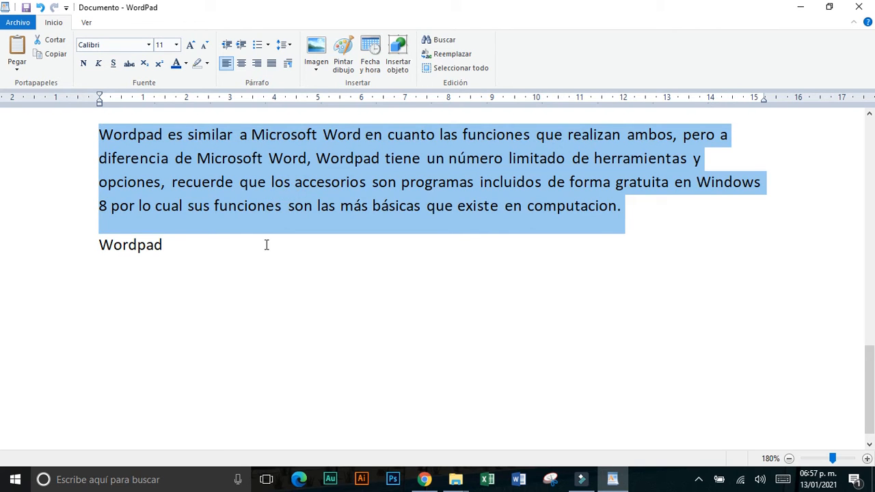
left_click(209, 323)
key("ctrl+v")
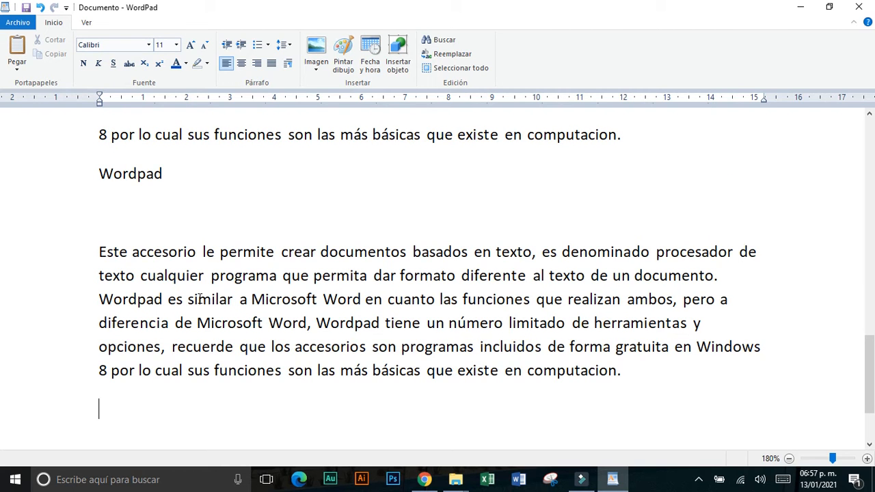
Switch to the PDF guide in Chrome, review the Copiar and Pegar sections again and read the Deshacer section
key("alt+Tab")
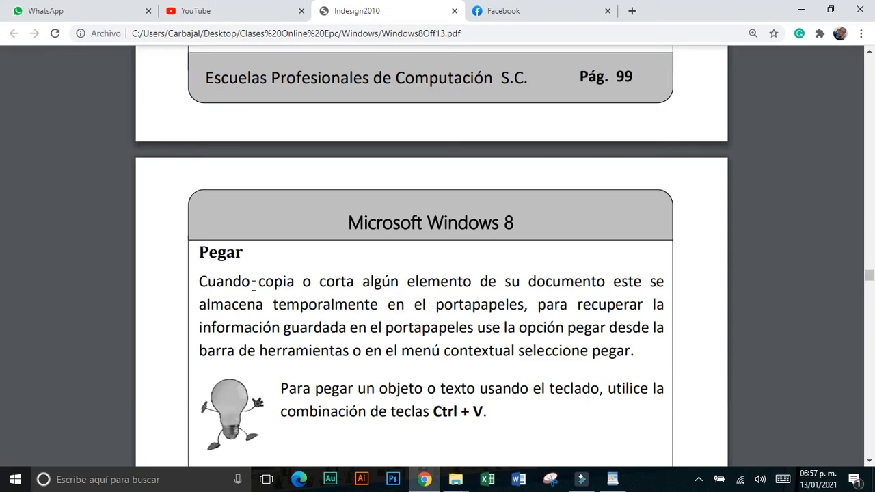
scroll(293, 288, "up", 5)
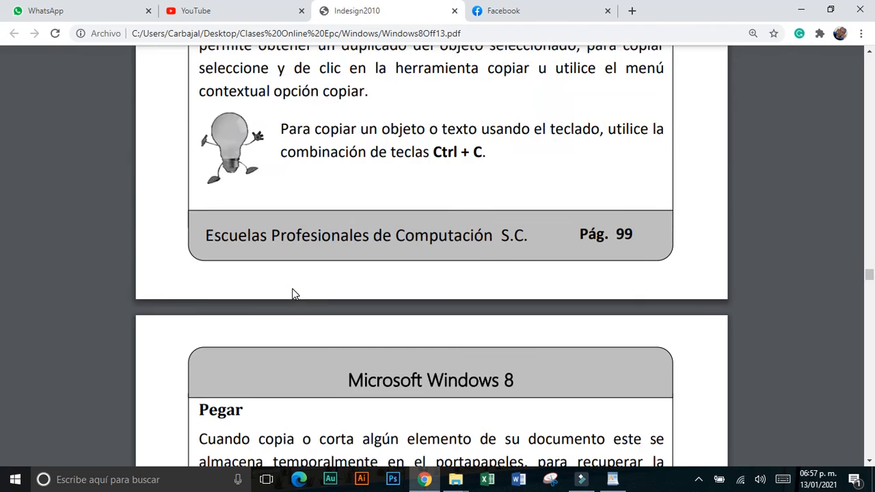
scroll(292, 293, "down", 2)
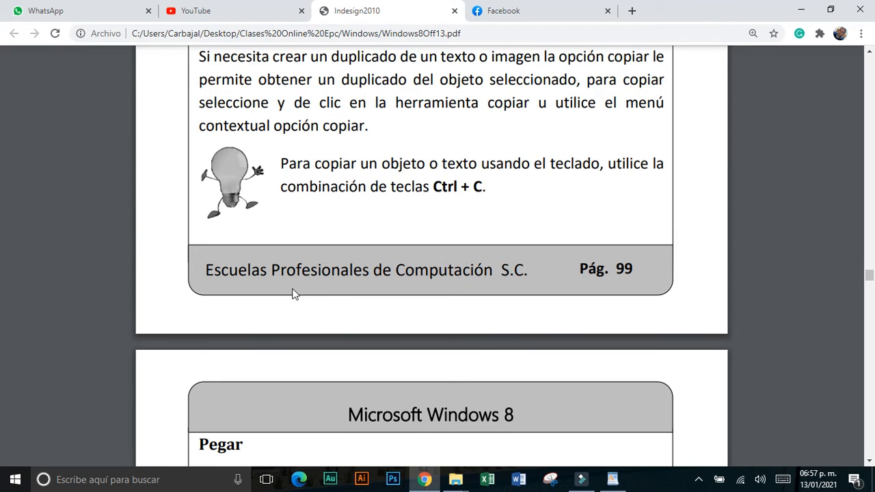
scroll(292, 293, "down", 3)
scroll(294, 289, "down", 3)
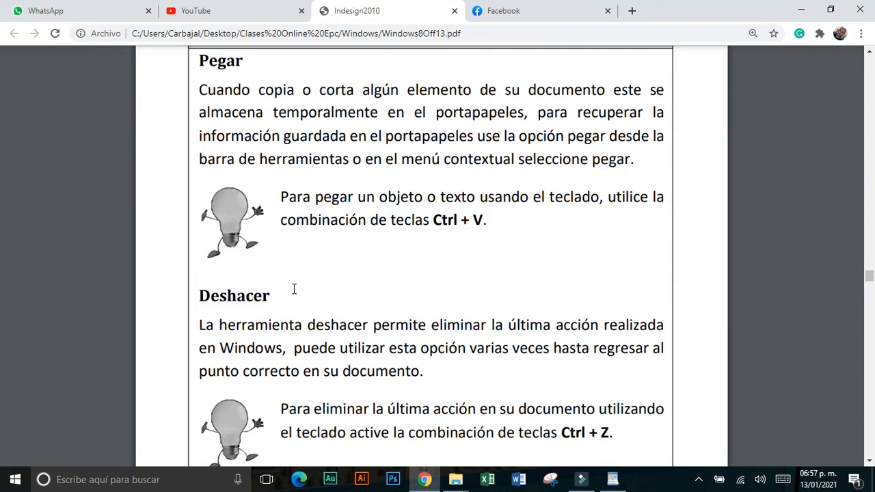
scroll(294, 289, "down", 1)
scroll(294, 288, "down", 1)
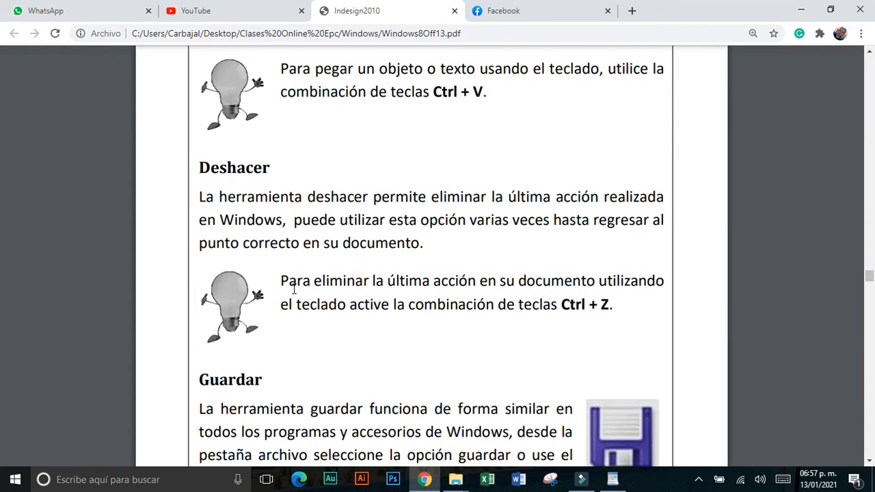
Return to WordPad, undo the last paragraph paste and redo it
key("alt+Tab")
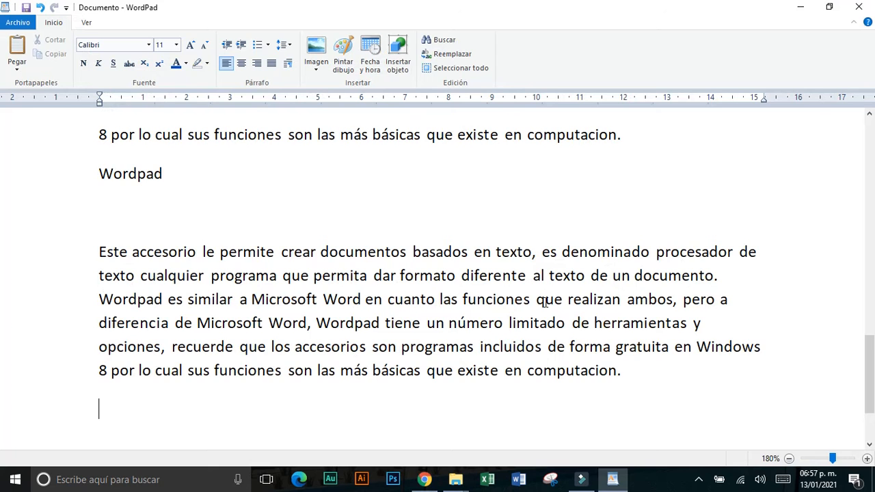
key("ctrl+z")
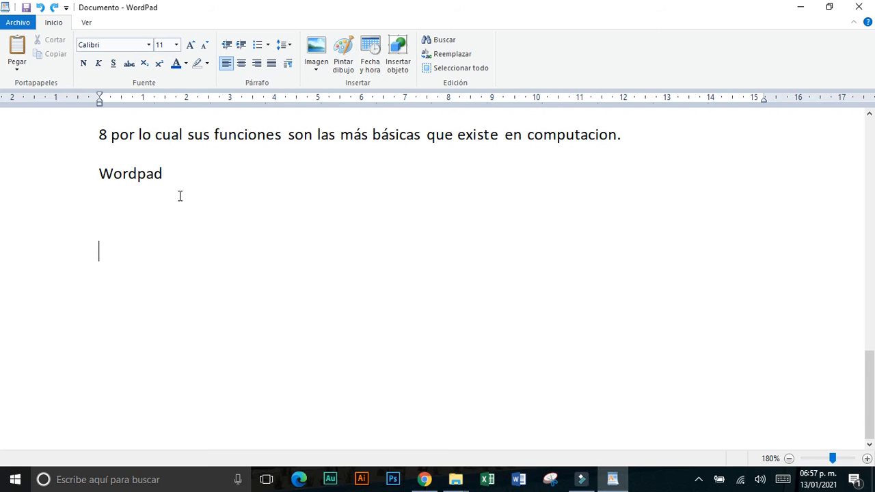
key("ctrl+y")
Format the pasted last paragraph with blue font colour, bold and underline
triple_click(212, 299)
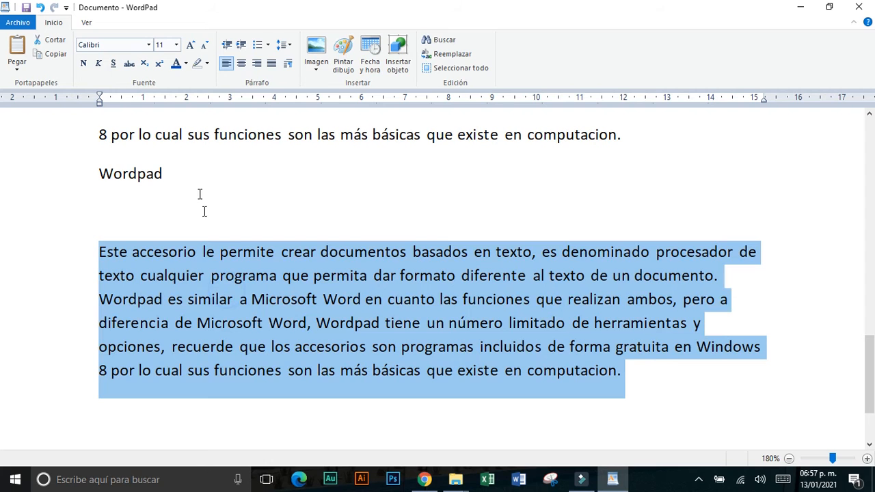
left_click(175, 64)
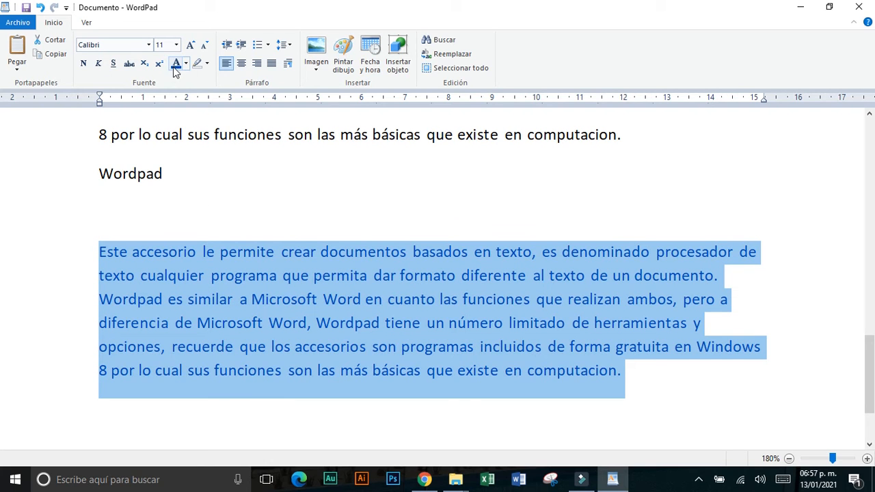
left_click(84, 64)
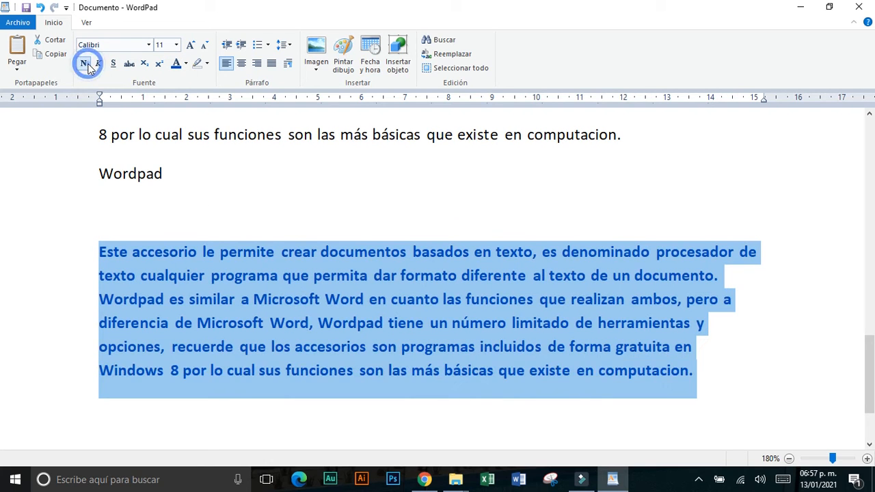
left_click(112, 63)
Undo the underline, bold and blue font colour on the last paragraph one by one, and deselect it
key("ctrl+z")
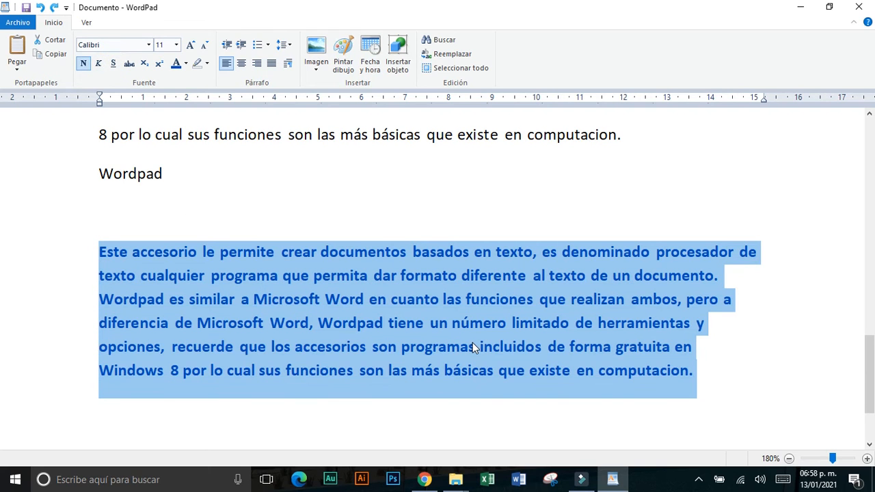
key("ctrl+z")
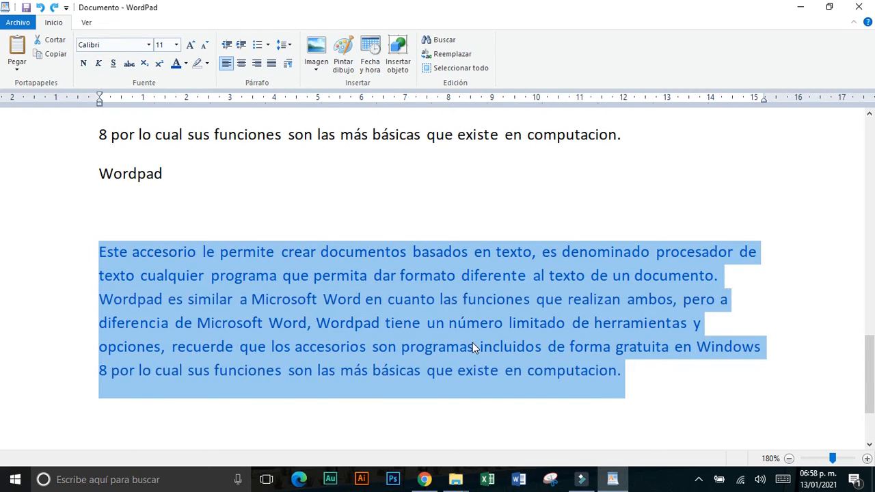
key("ctrl+z")
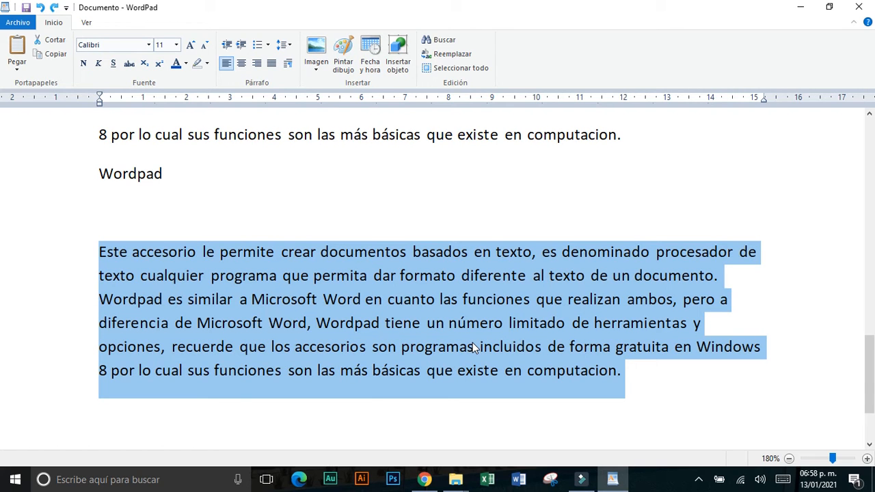
left_click(349, 279)
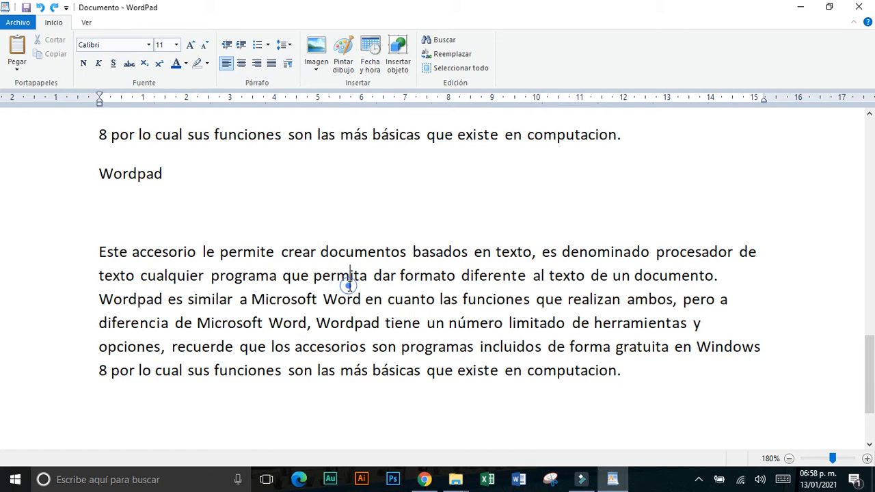
Switch to the PDF guide in Chrome and read the Guardar and Guardar como sections, including their keyboard shortcuts
key("alt+Tab")
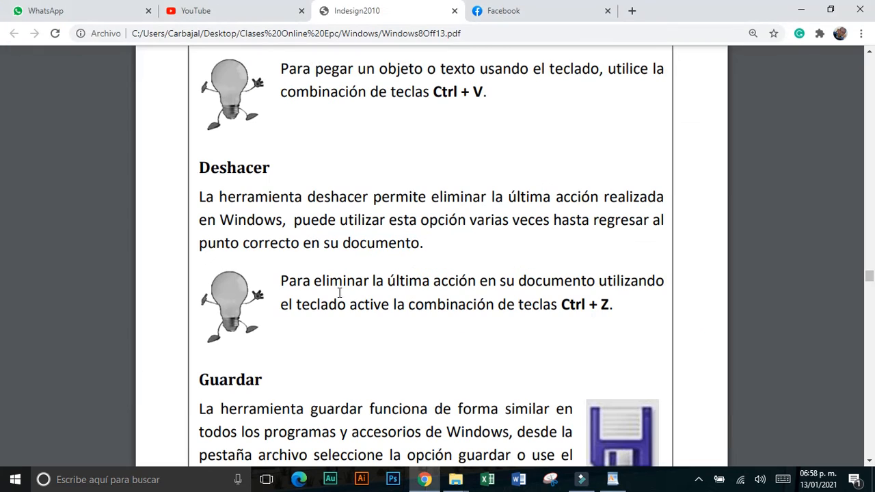
scroll(335, 345, "down", 2)
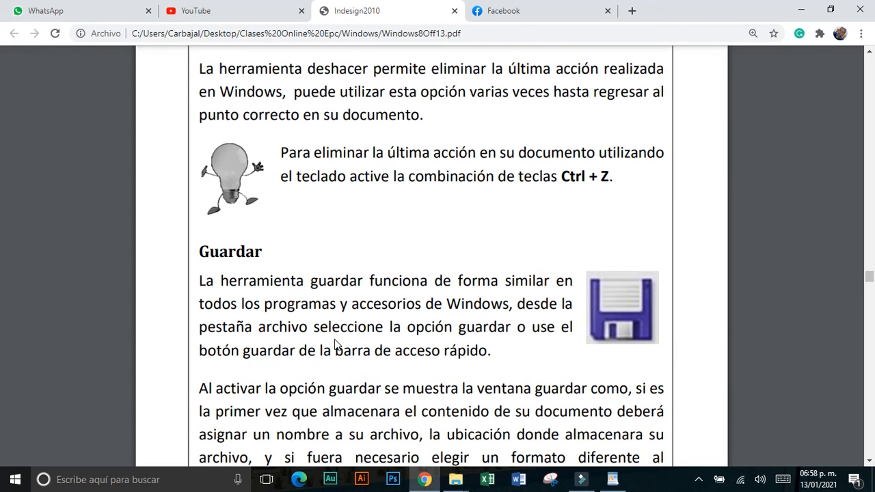
scroll(335, 345, "down", 1)
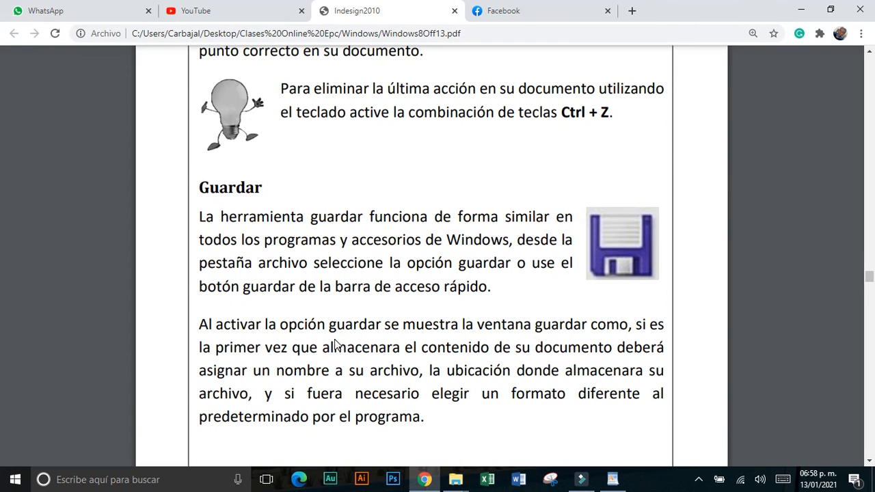
scroll(335, 345, "down", 1)
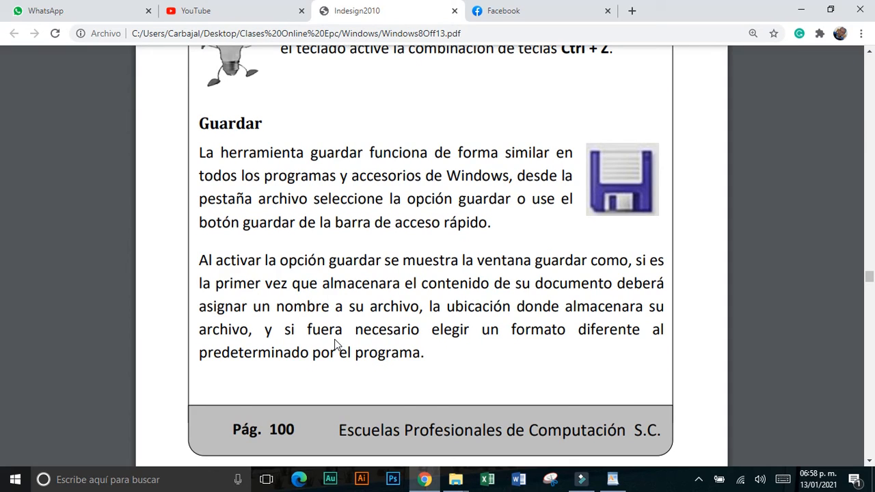
scroll(334, 343, "down", 1)
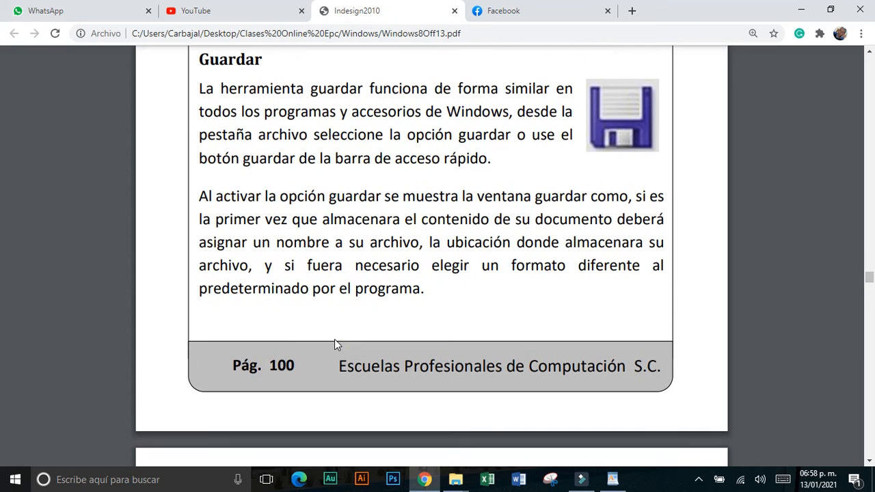
scroll(334, 344, "down", 3)
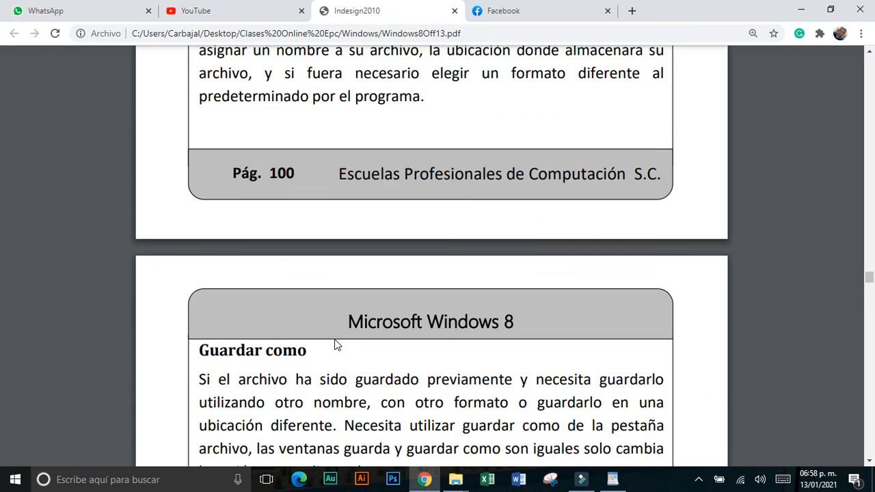
scroll(334, 345, "down", 2)
scroll(336, 343, "down", 2)
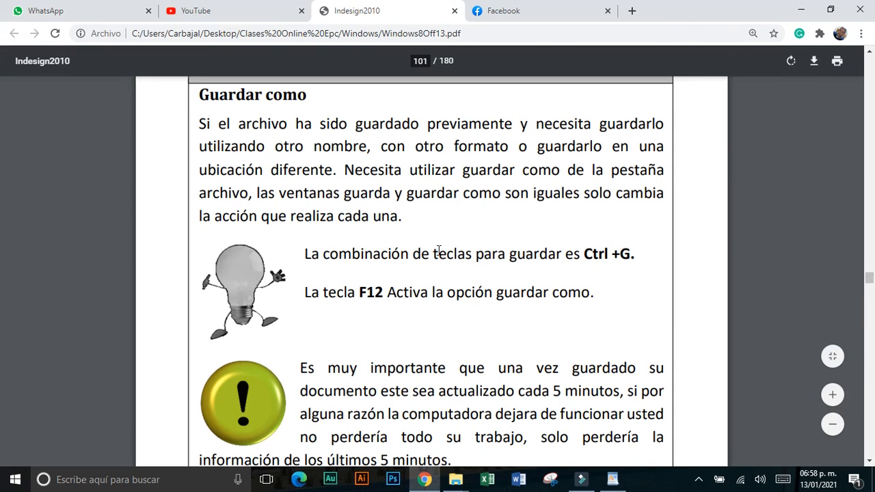
Return to WordPad, start saving the document and choose Escritorio > Clases Online Epc > Windows as its location
key("alt+Tab")
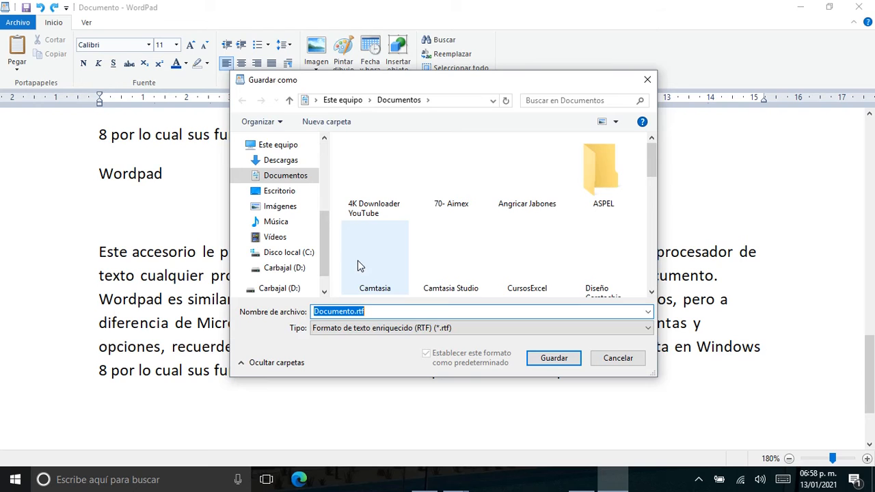
left_click(284, 193)
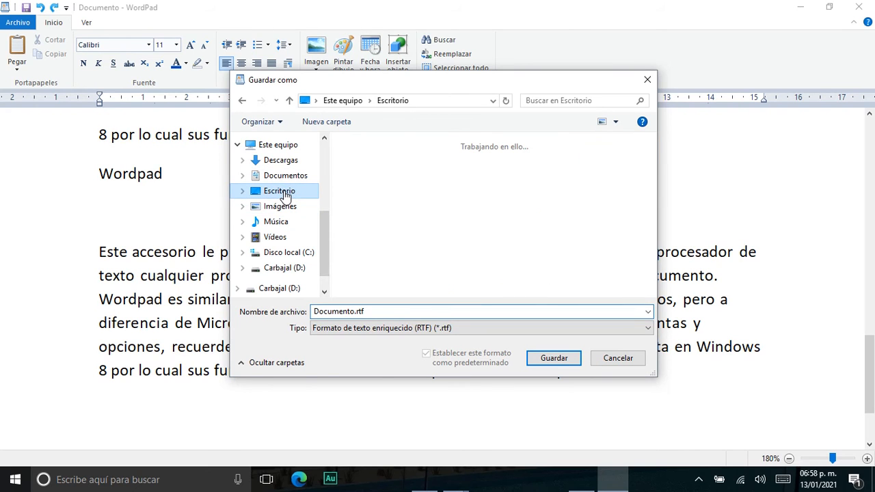
double_click(512, 178)
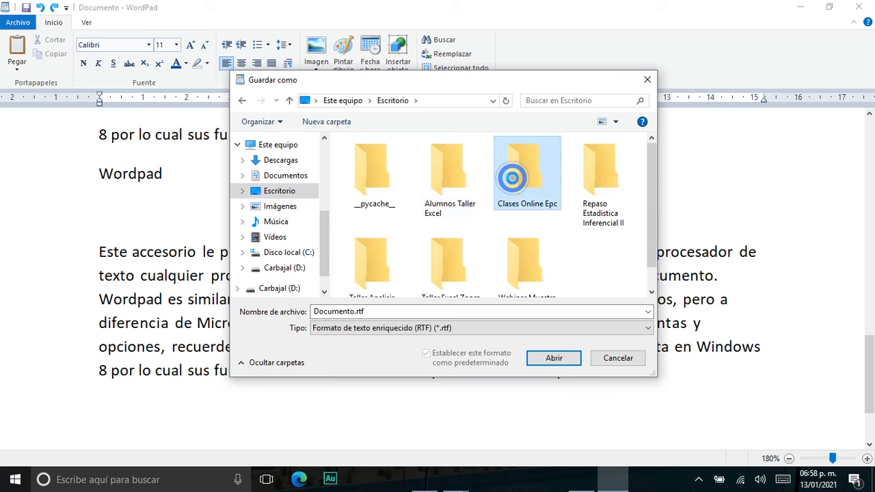
left_click_drag(654, 175, 641, 262)
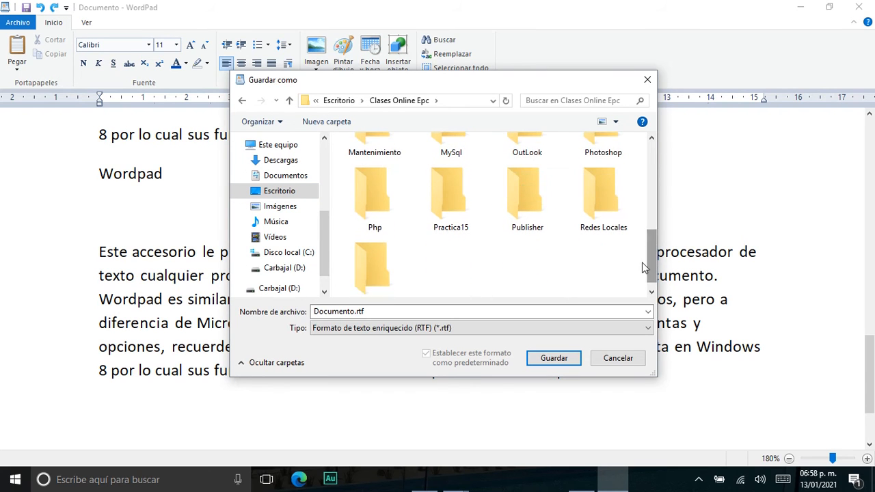
left_click(394, 274)
double_click(393, 274)
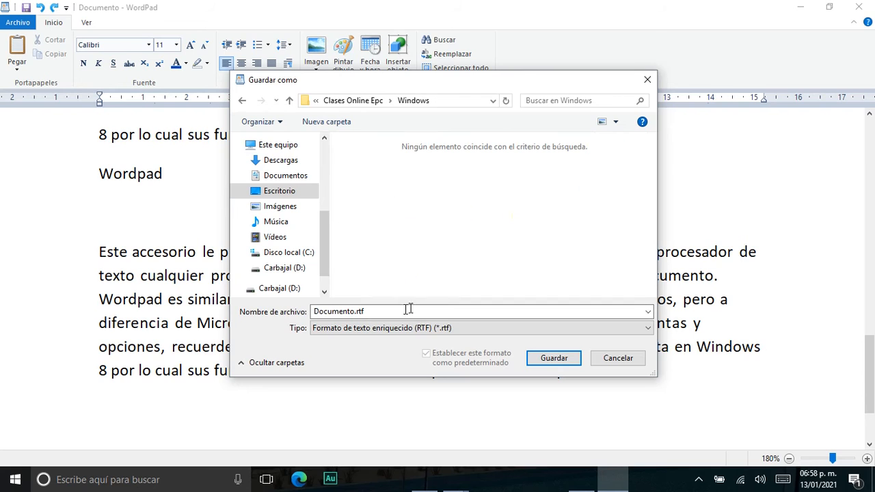
Name the file Formato, try the plain text (.txt) type, and save it as Formato de texto enriquecido (RTF)
double_click(410, 309)
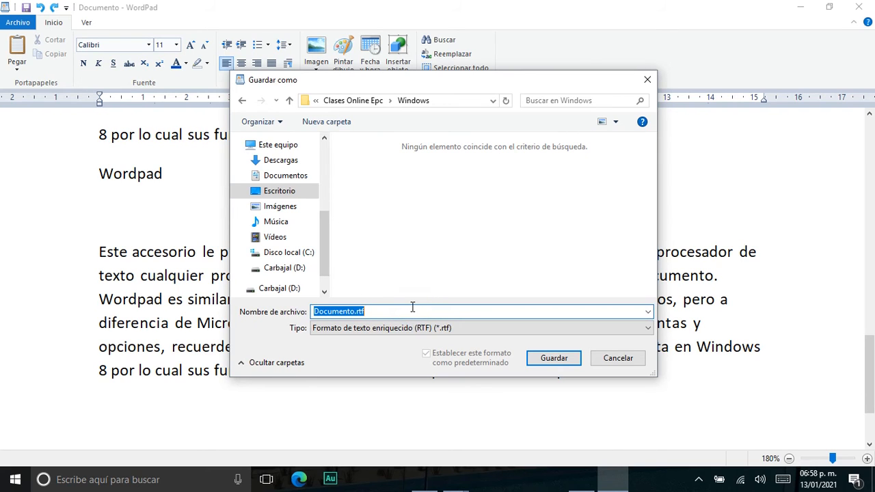
type("Formato")
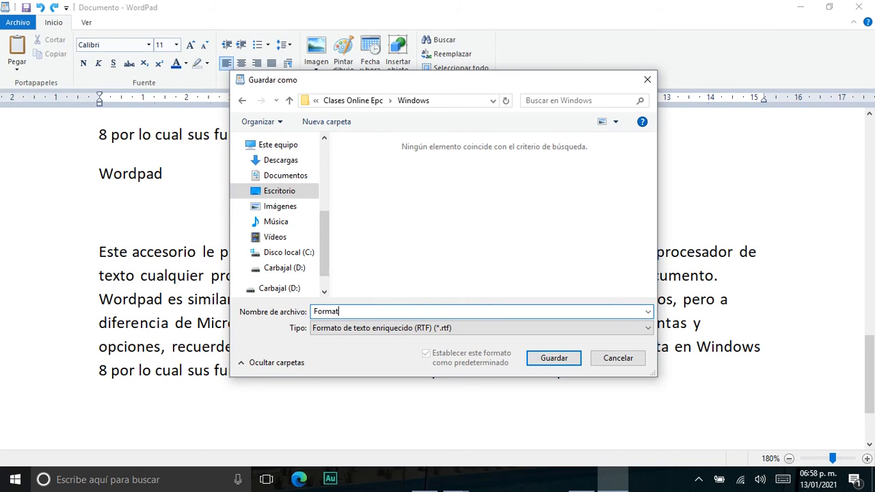
left_click(393, 328)
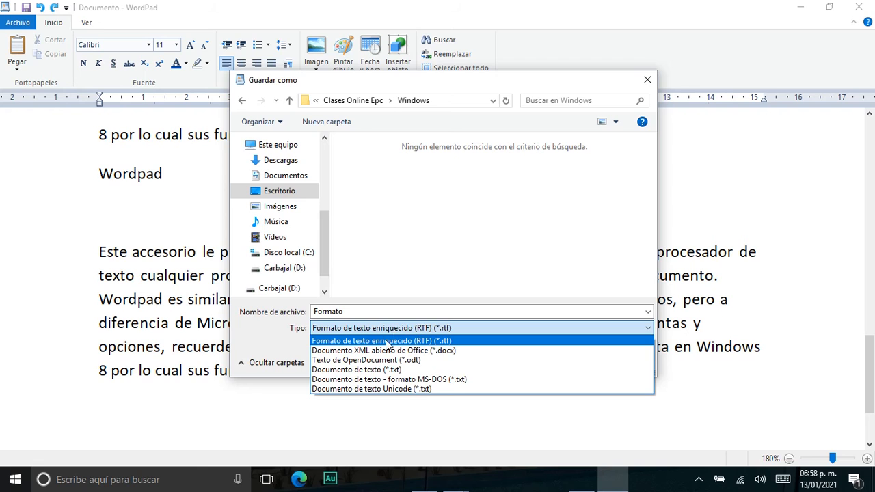
left_click(380, 369)
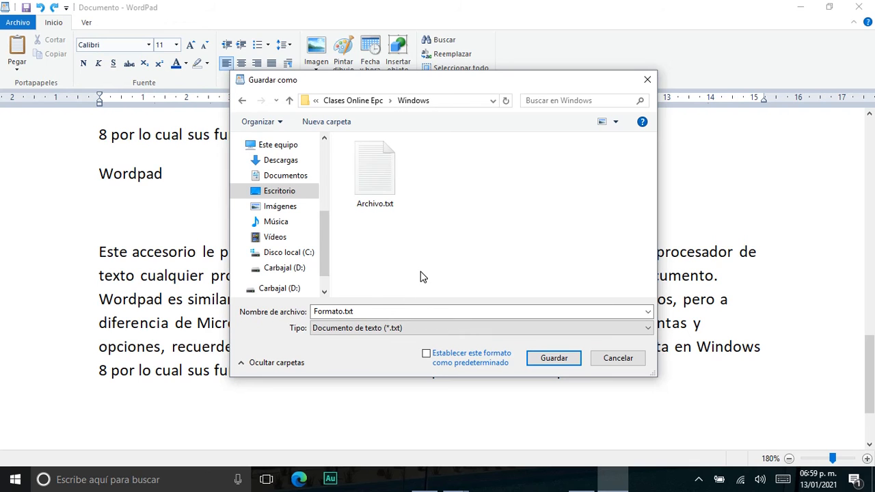
double_click(362, 311)
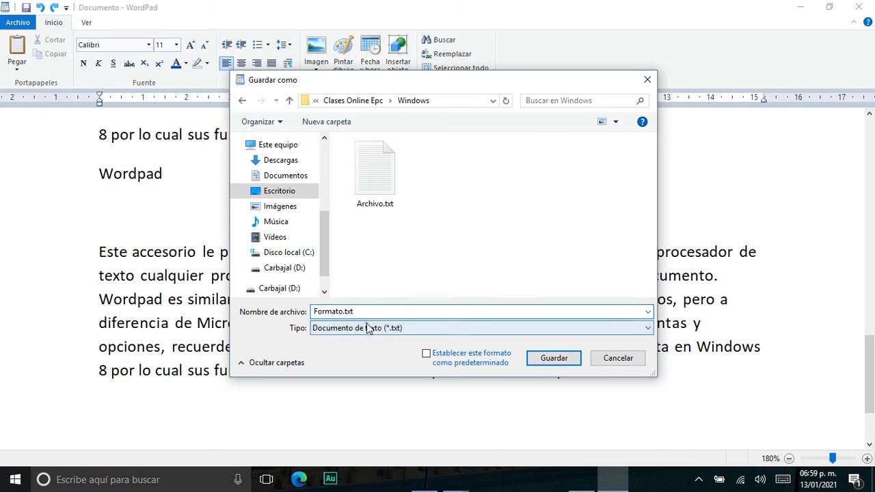
left_click(369, 329)
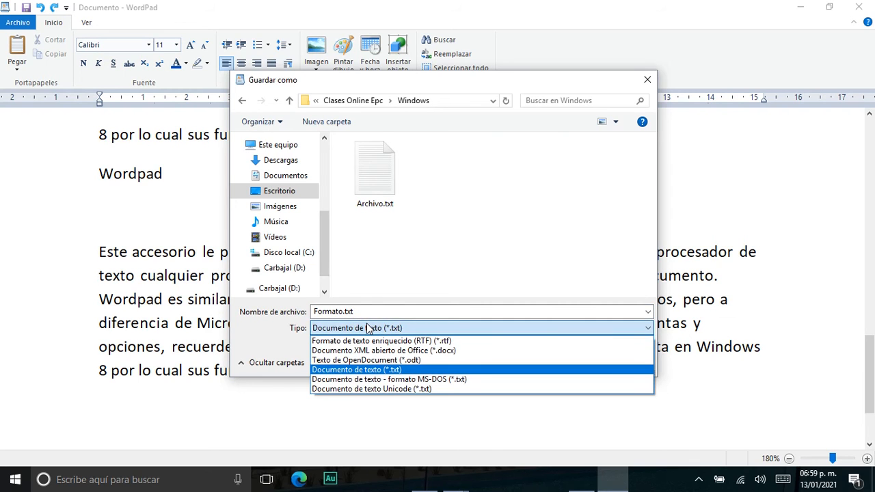
left_click(366, 340)
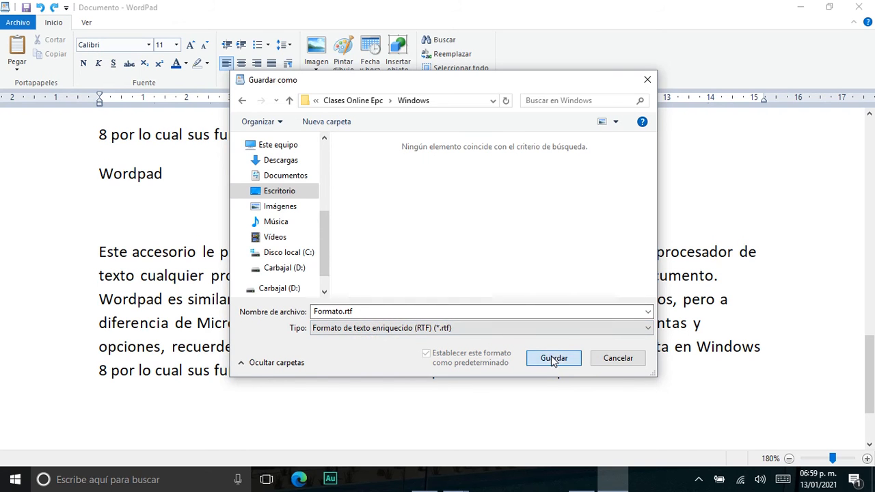
left_click(554, 362)
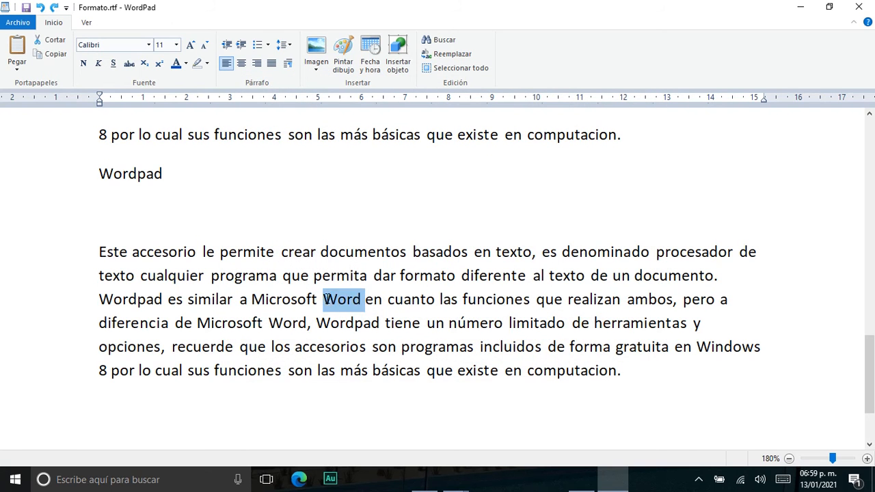
Apply blue font colour to the whole last paragraph and deselect it
triple_click(326, 298)
left_click(175, 63)
left_click(265, 173)
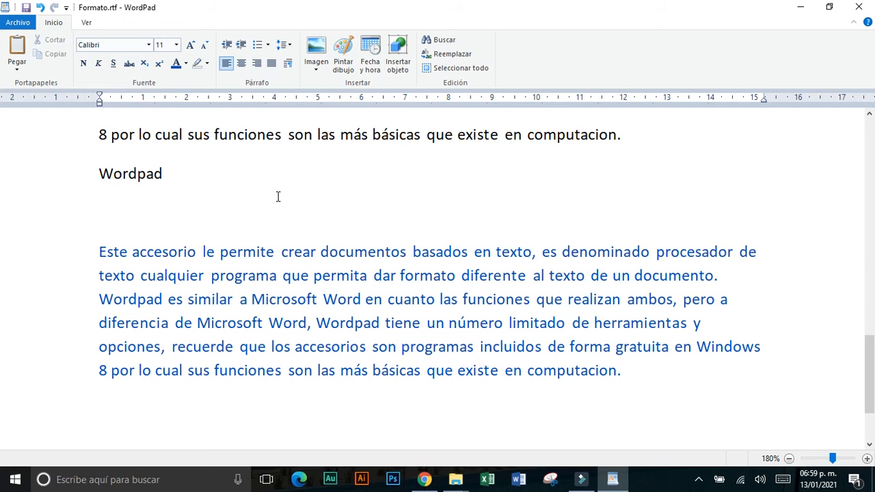
Save a copy of the document as Copia Formto in RTF format in the same Windows folder
left_click(22, 26)
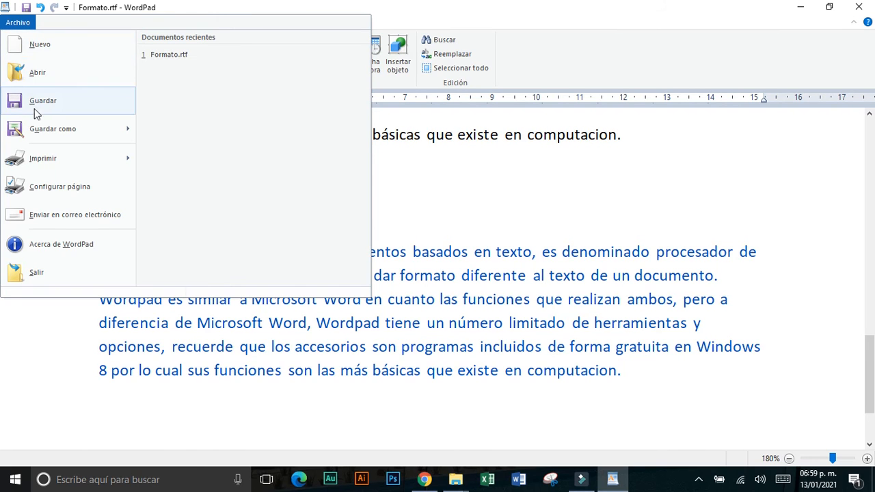
left_click(43, 131)
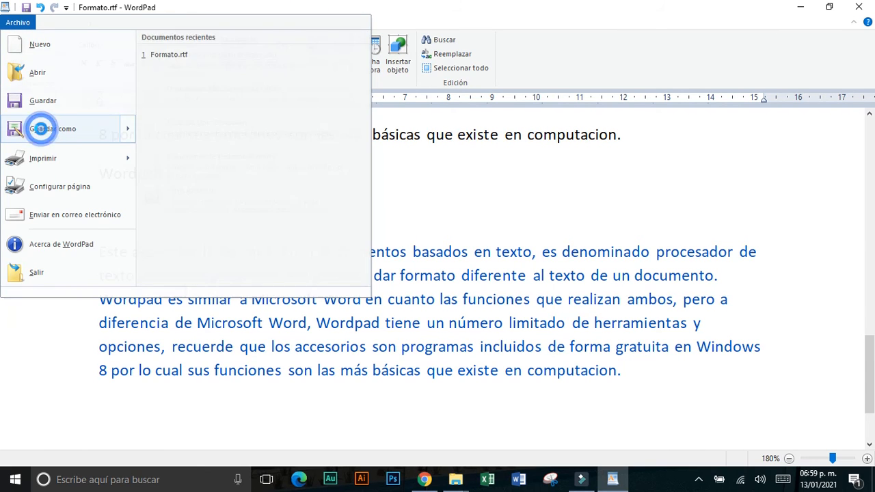
key("F12")
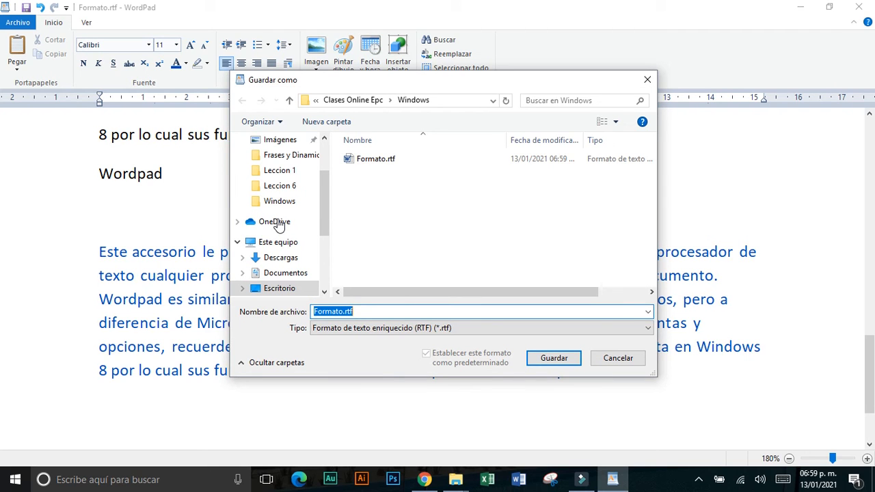
type("Copia Formt")
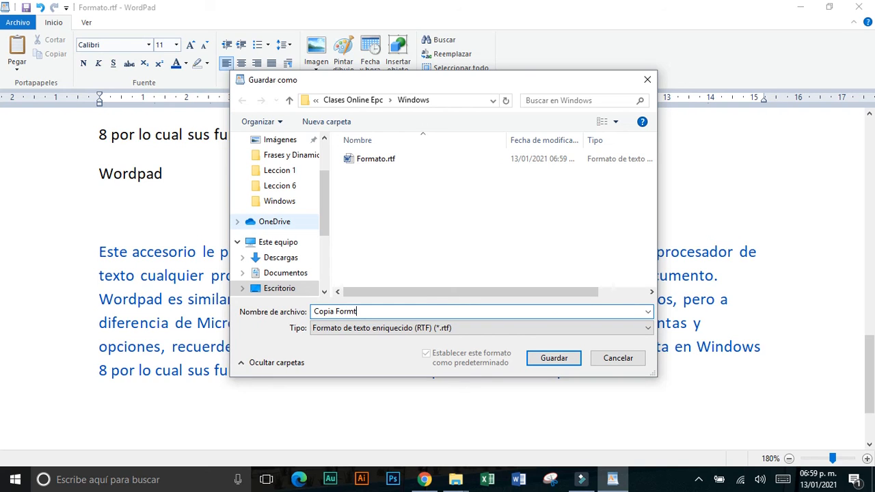
type("o")
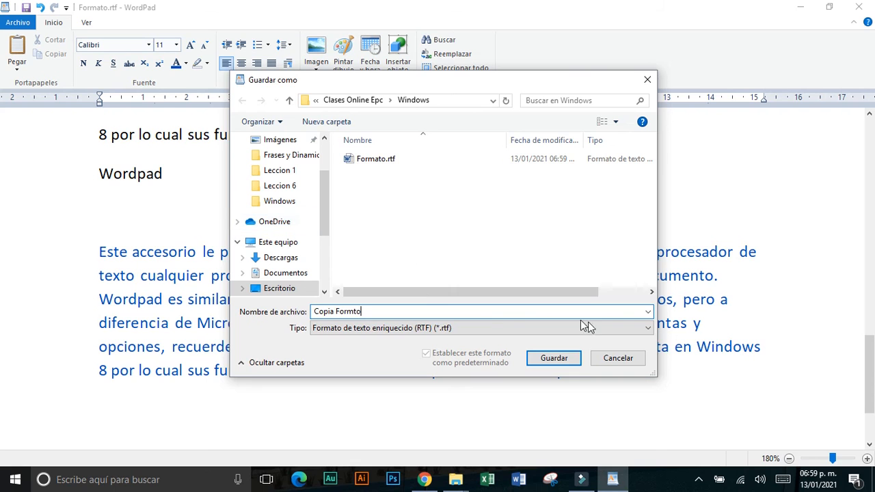
left_click(567, 359)
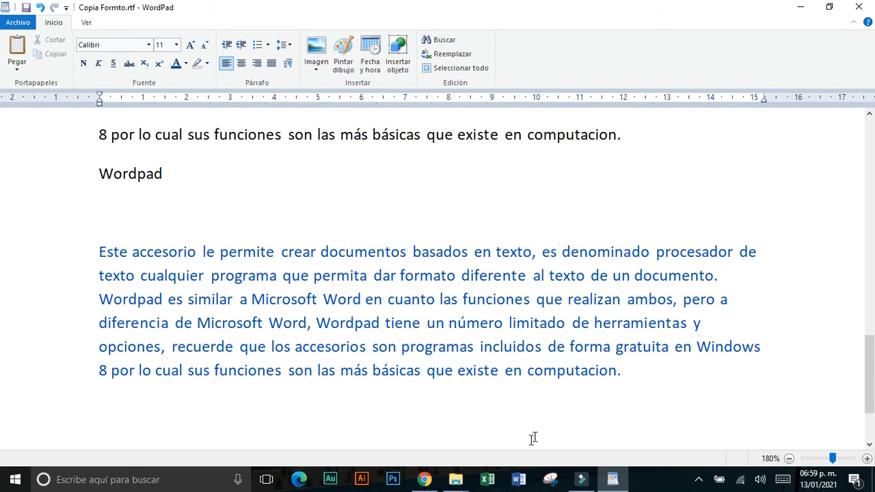
Switch to the PDF guide in Chrome, review the saving shortcuts and five-minute saving advice, and return to the upper paragraphs in WordPad
left_click(424, 479)
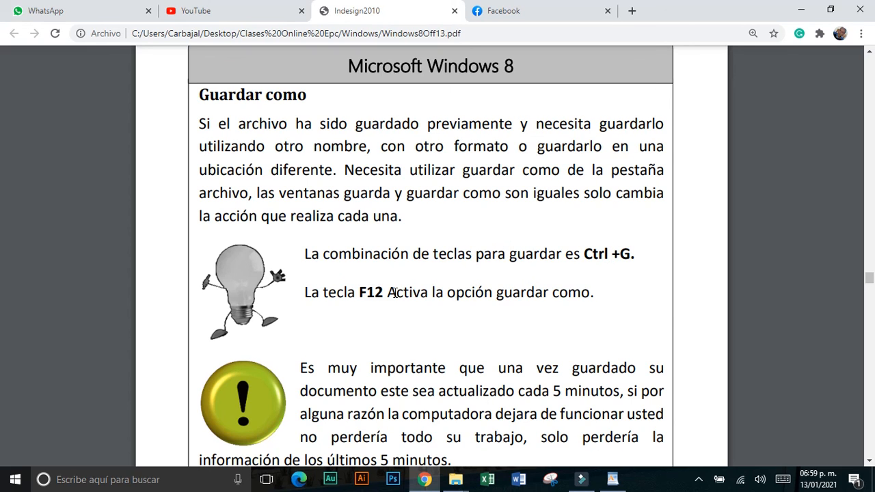
scroll(395, 292, "down", 1)
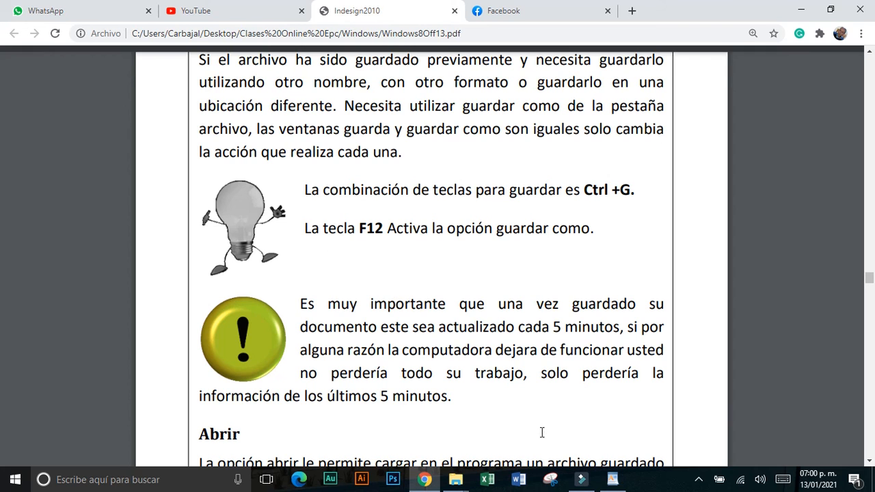
left_click(613, 479)
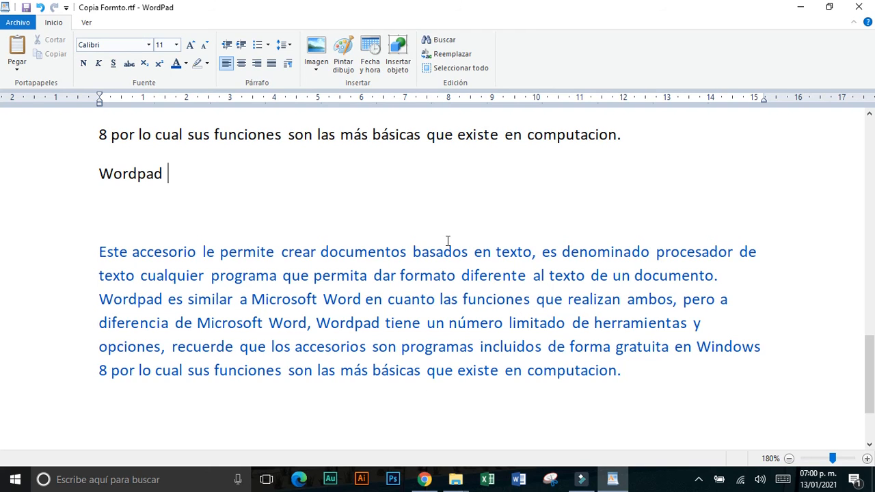
scroll(448, 240, "up", 13)
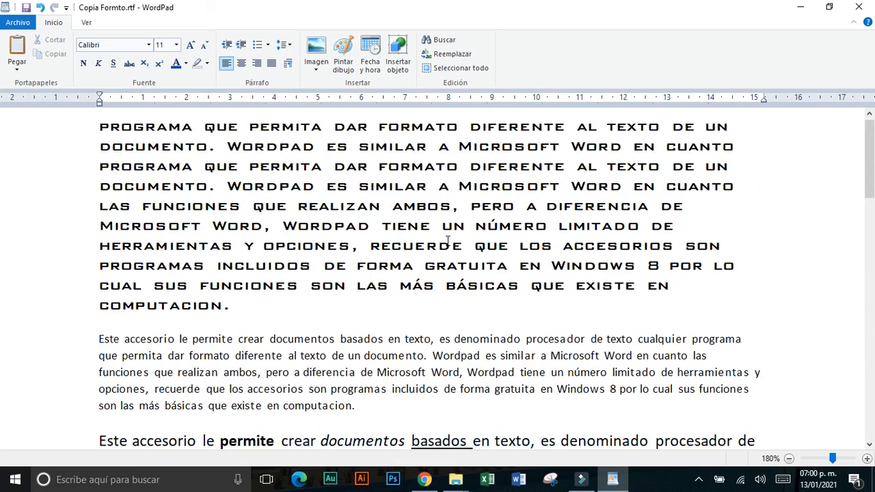